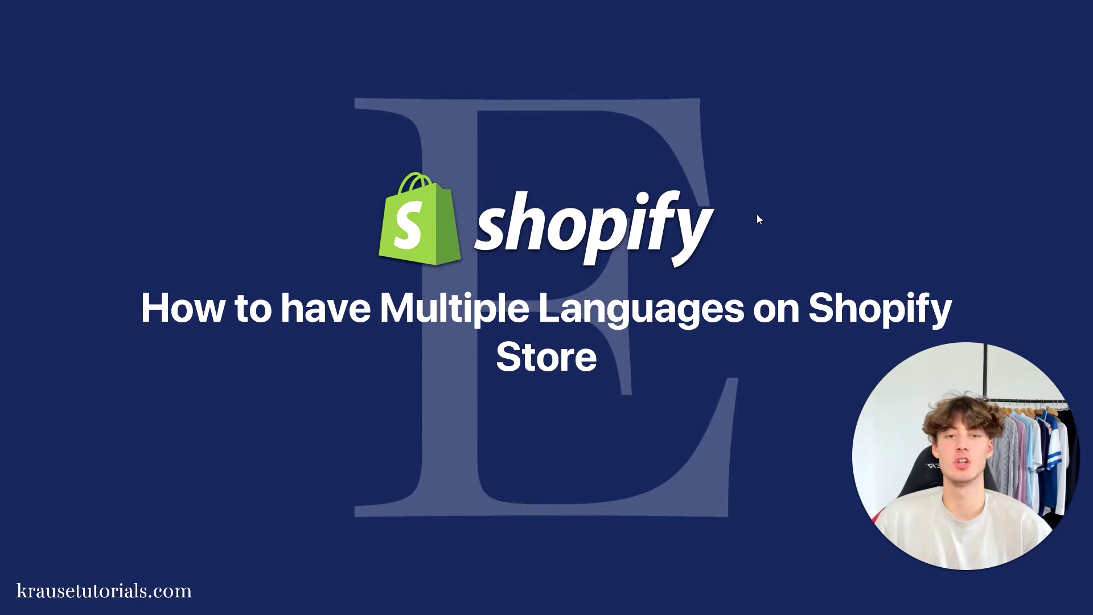
# Step: Switch to the Shopify admin in Chrome and open the store's Languages settings
pyautogui.press('super+Tab')
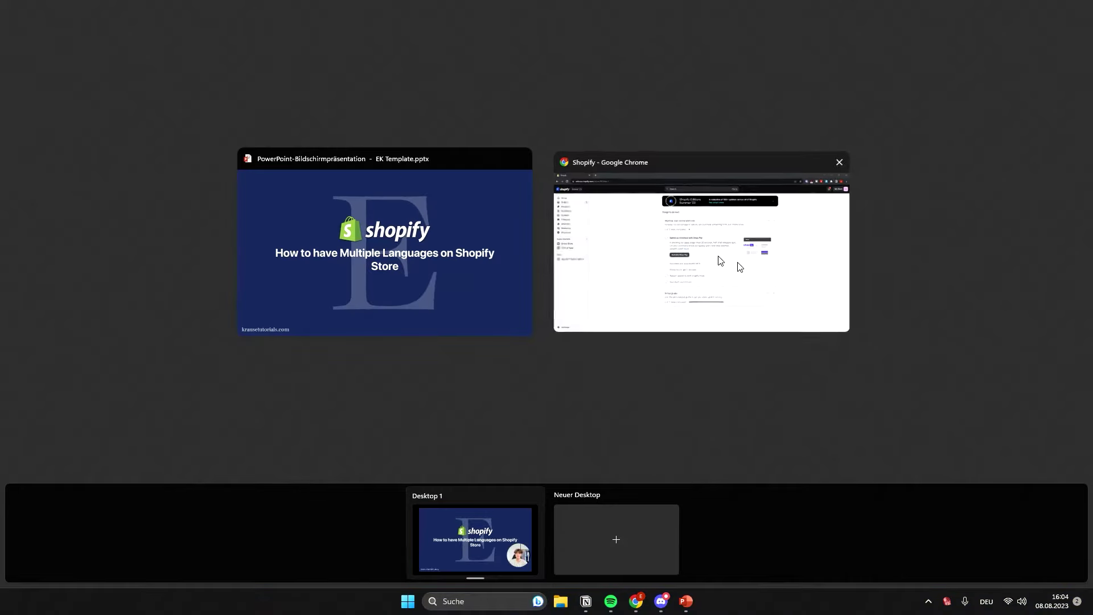
pyautogui.click(737, 263)
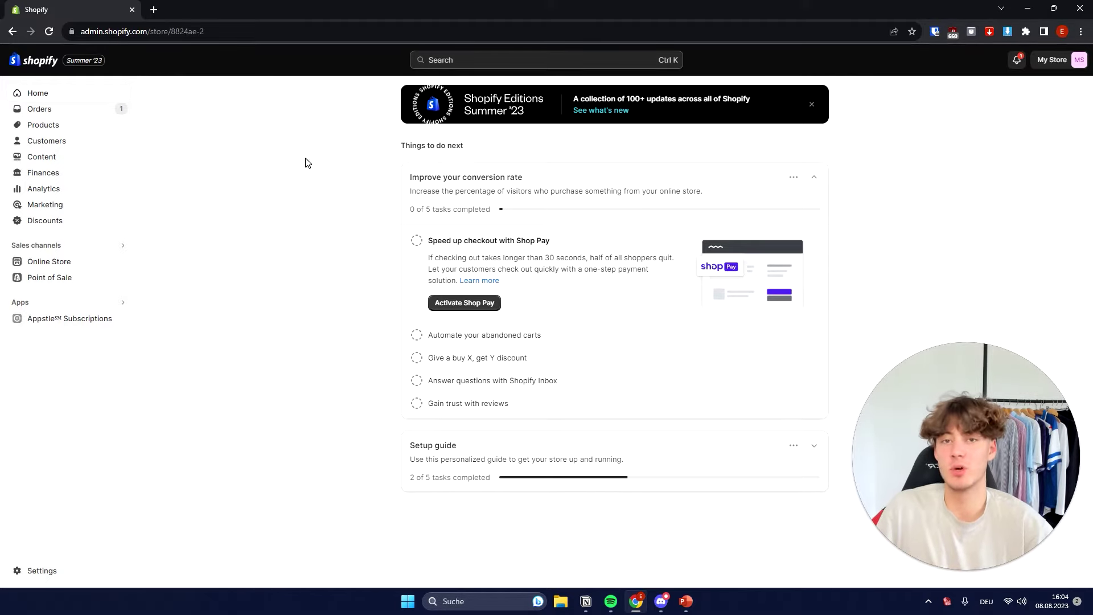
pyautogui.moveTo(940, 353)
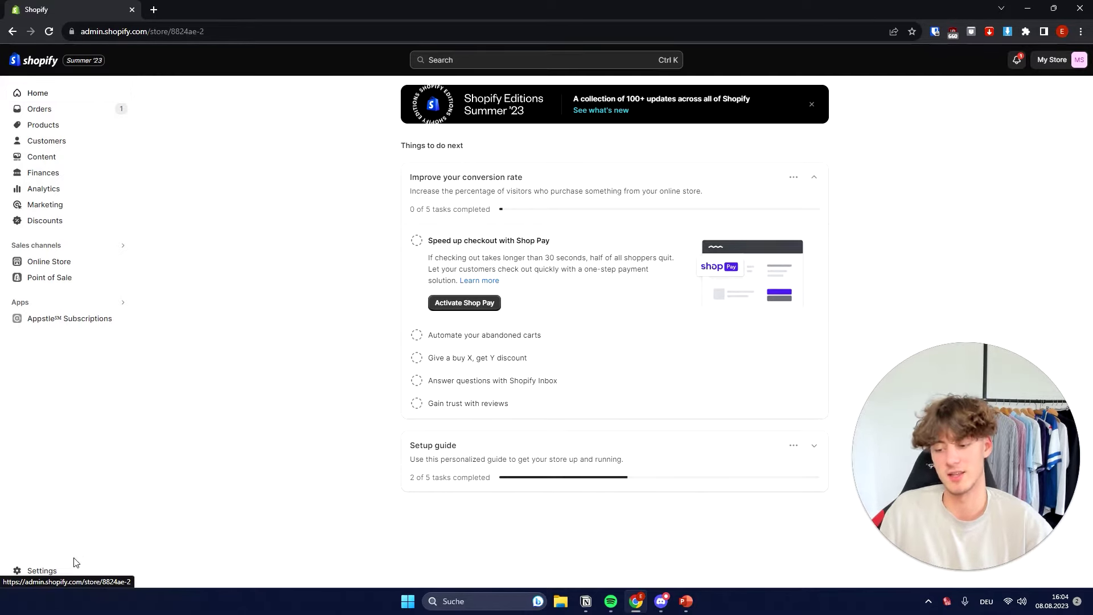
pyautogui.click(52, 571)
pyautogui.scroll(-3, 256, 342)
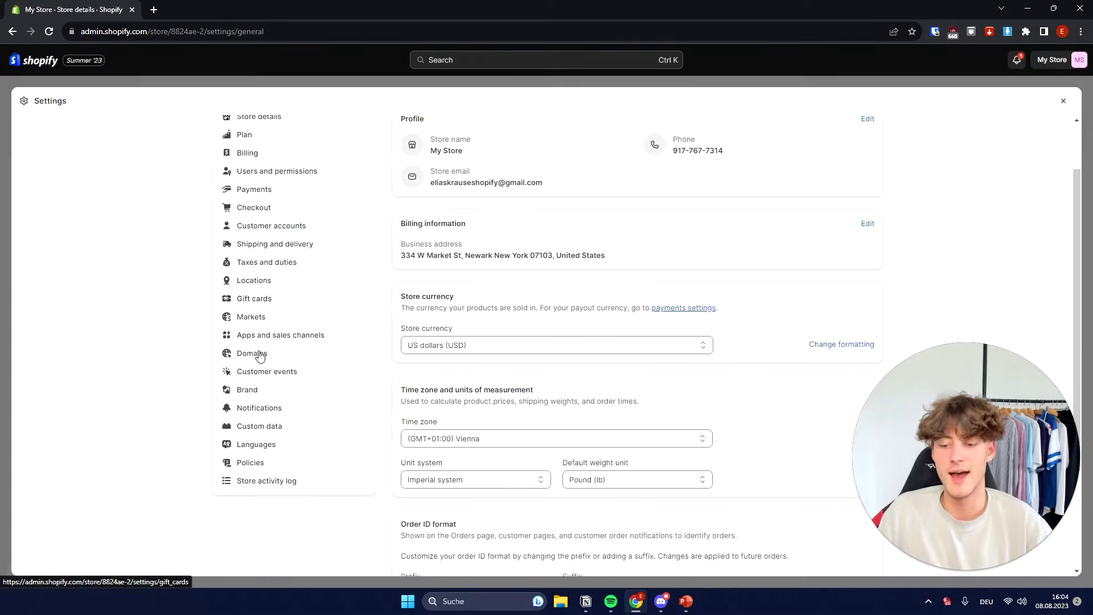
pyautogui.click(259, 399)
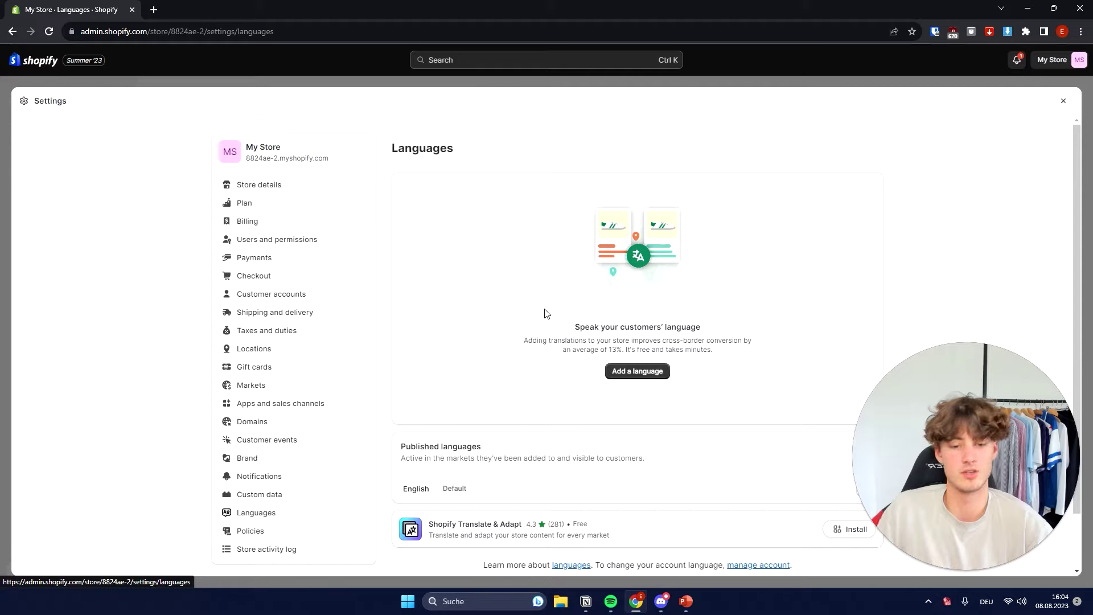
pyautogui.moveTo(525, 342); pyautogui.dragTo(596, 341)
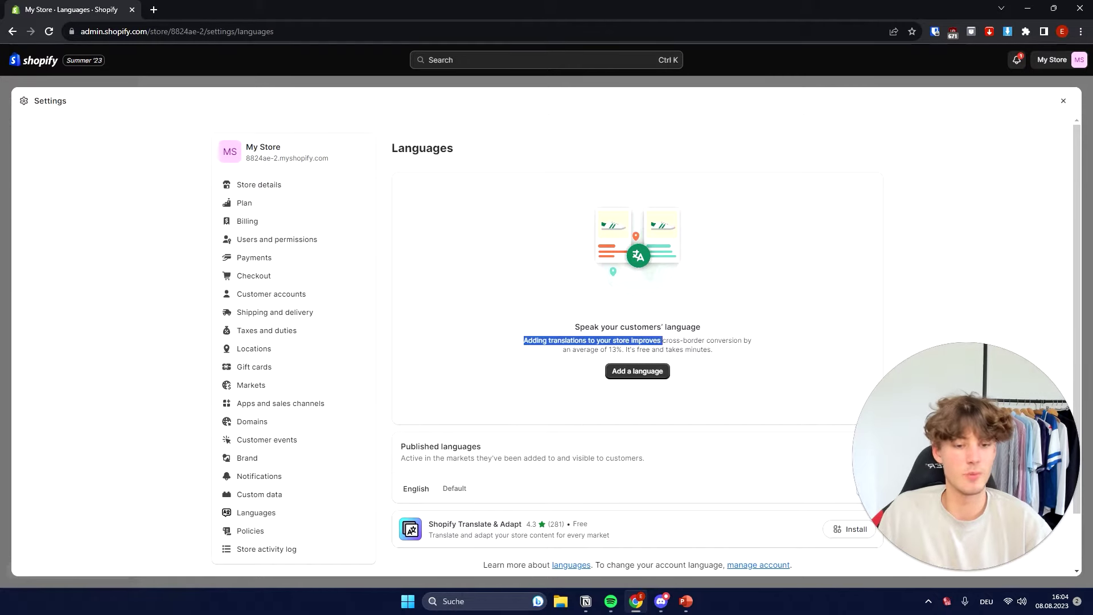
pyautogui.moveTo(757, 345); pyautogui.dragTo(762, 353)
pyautogui.click(766, 354)
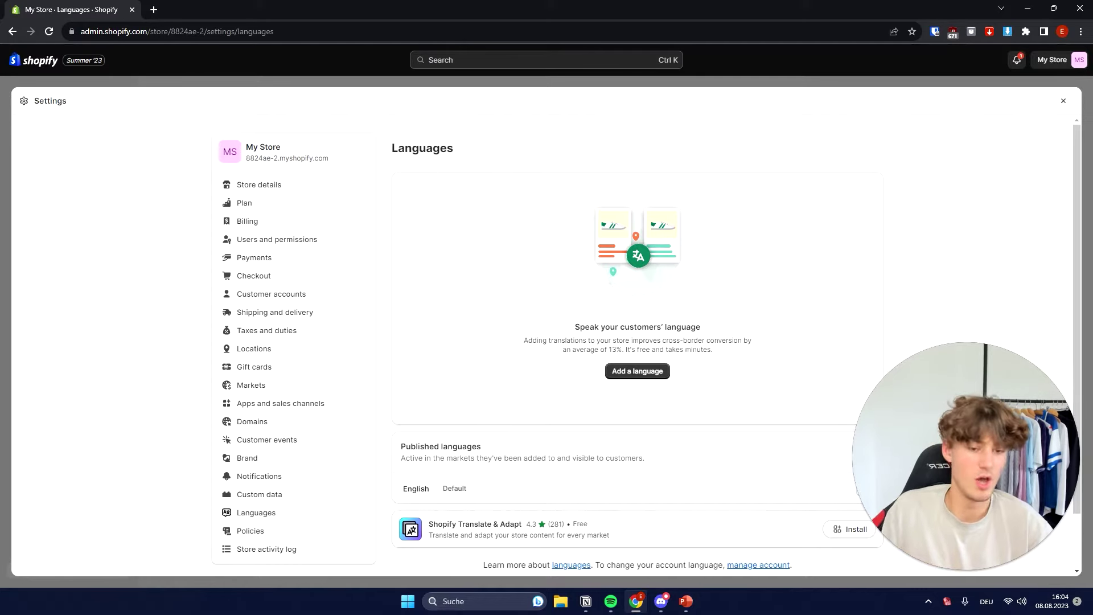
# Step: Add German as a new language for the store
pyautogui.click(625, 382)
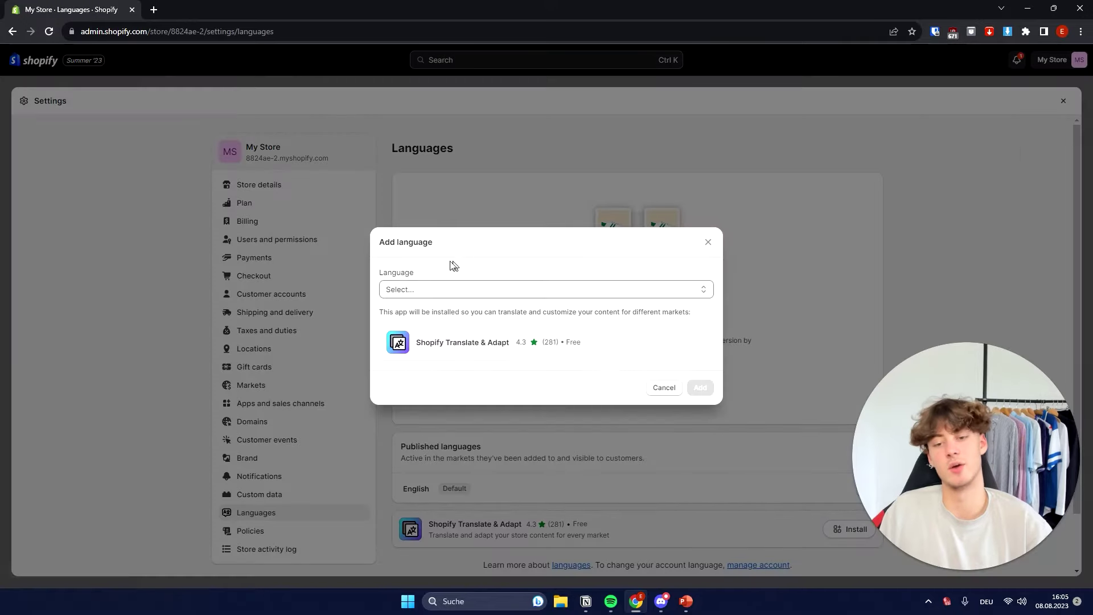
pyautogui.click(432, 289)
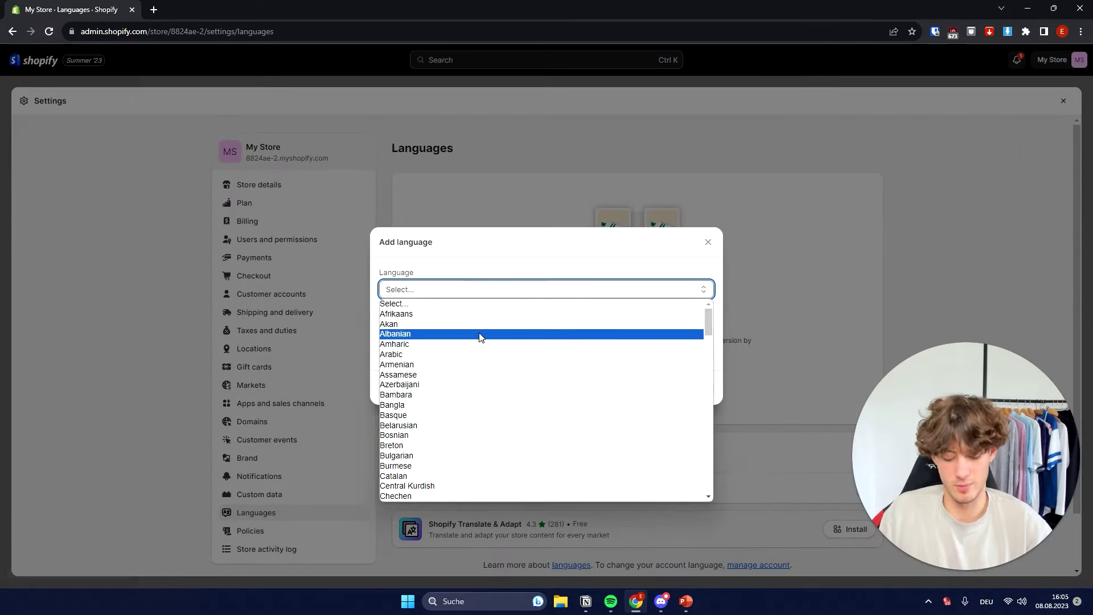
pyautogui.press('g')
pyautogui.press('e')
pyautogui.scroll(-1, 418, 496)
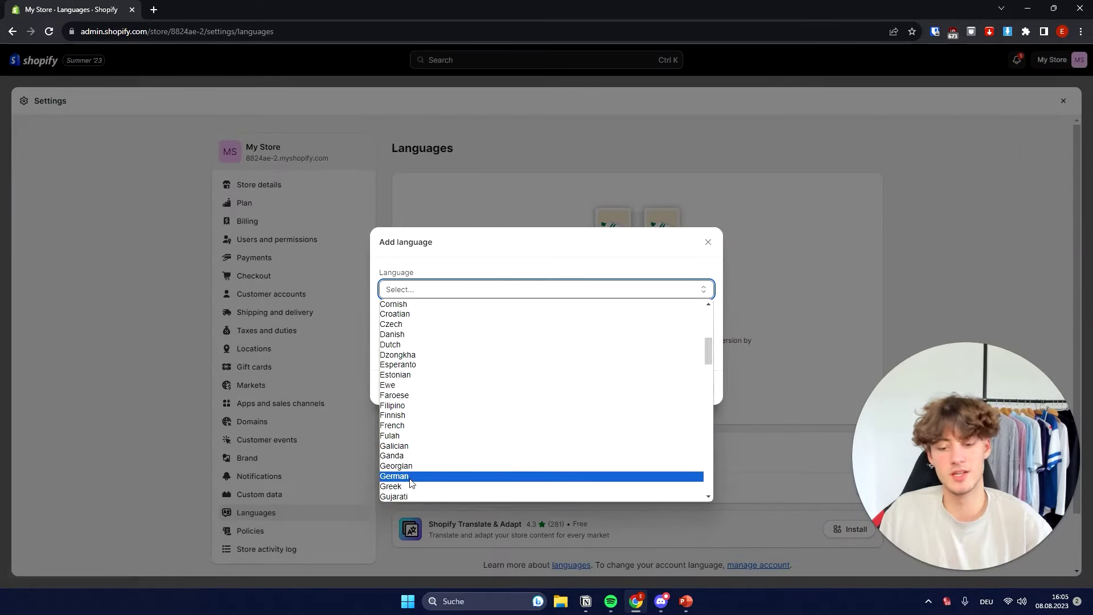
pyautogui.click(411, 477)
pyautogui.click(701, 417)
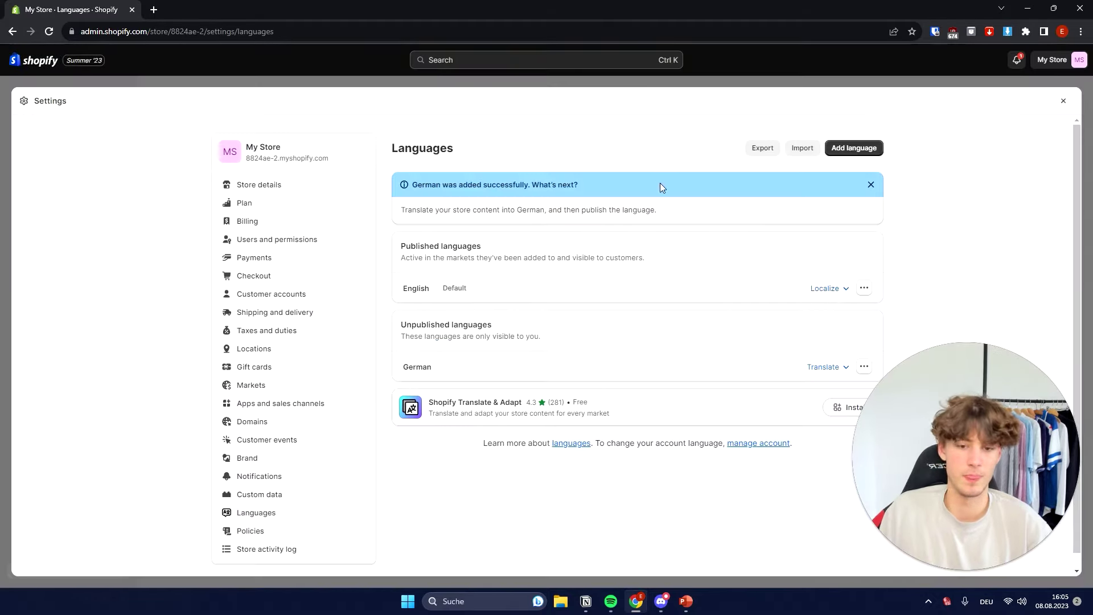
# Step: Open the unpublished German language for translation in the Translate & Adapt app
pyautogui.scroll(-1, 886, 320)
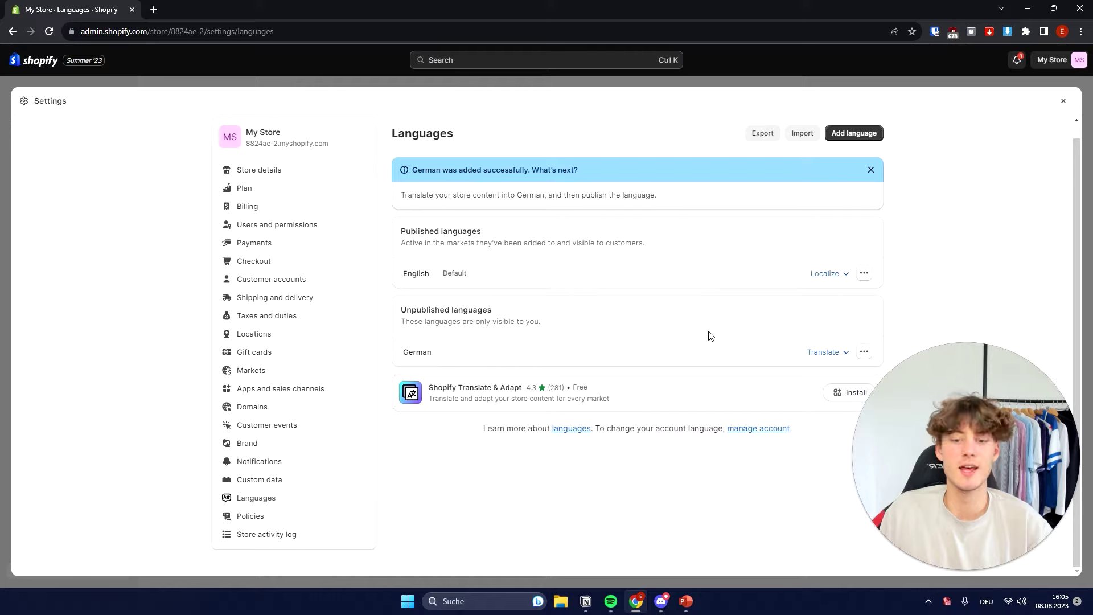
pyautogui.click(822, 352)
pyautogui.click(828, 378)
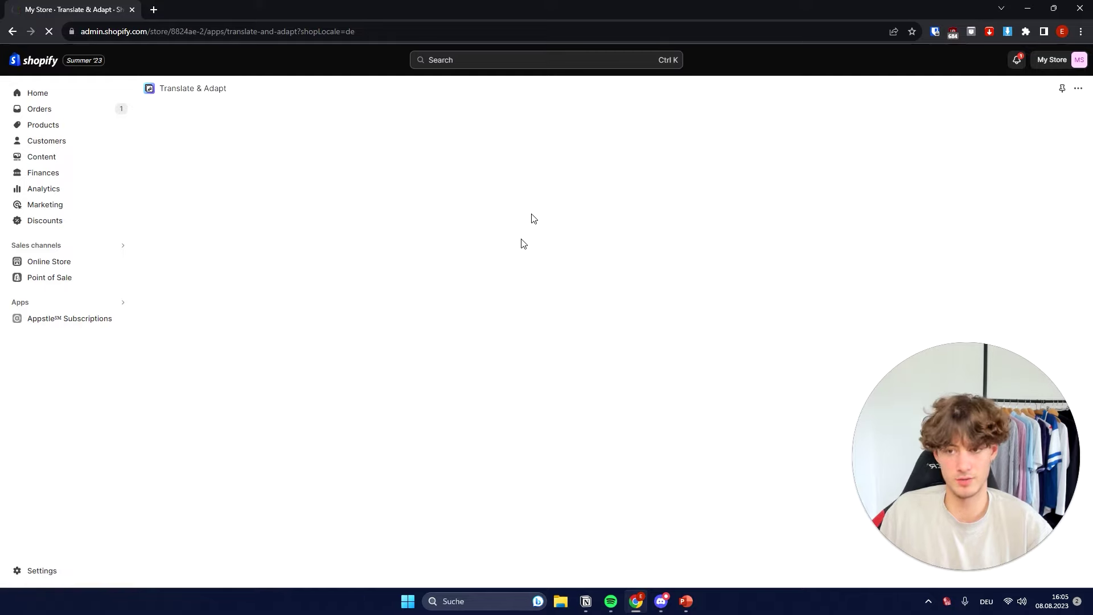
pyautogui.click(677, 189)
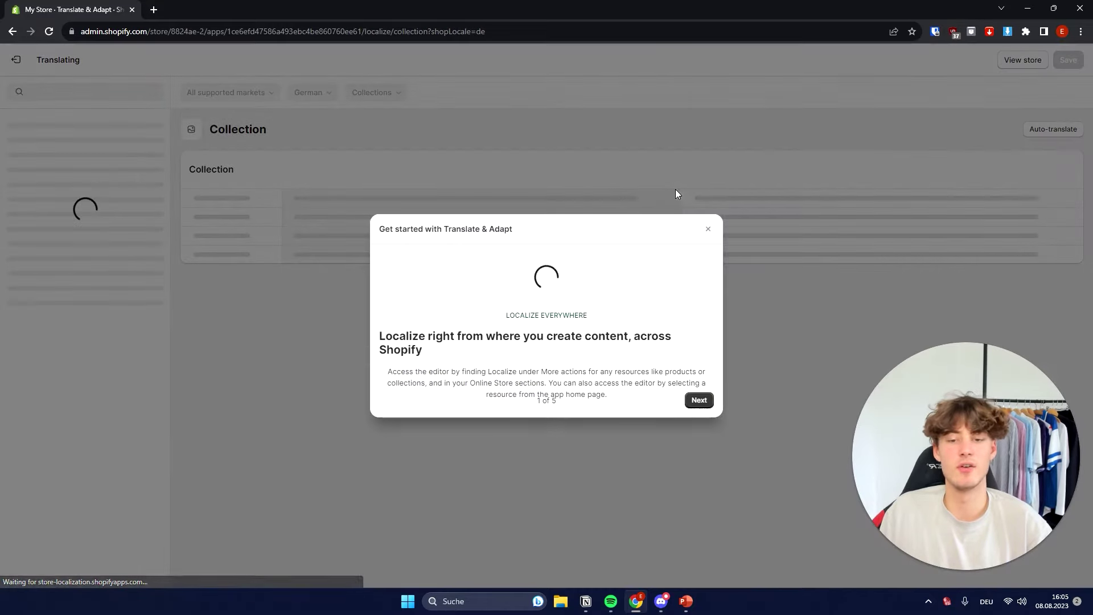
# Step: Go through all five pages of the Get started with Translate & Adapt introduction and finish it
pyautogui.moveTo(384, 394); pyautogui.dragTo(366, 367)
pyautogui.click(410, 449)
pyautogui.click(701, 481)
pyautogui.moveTo(426, 369); pyautogui.dragTo(660, 393)
pyautogui.click(671, 419)
pyautogui.click(706, 481)
pyautogui.moveTo(436, 370); pyautogui.dragTo(656, 373)
pyautogui.click(680, 406)
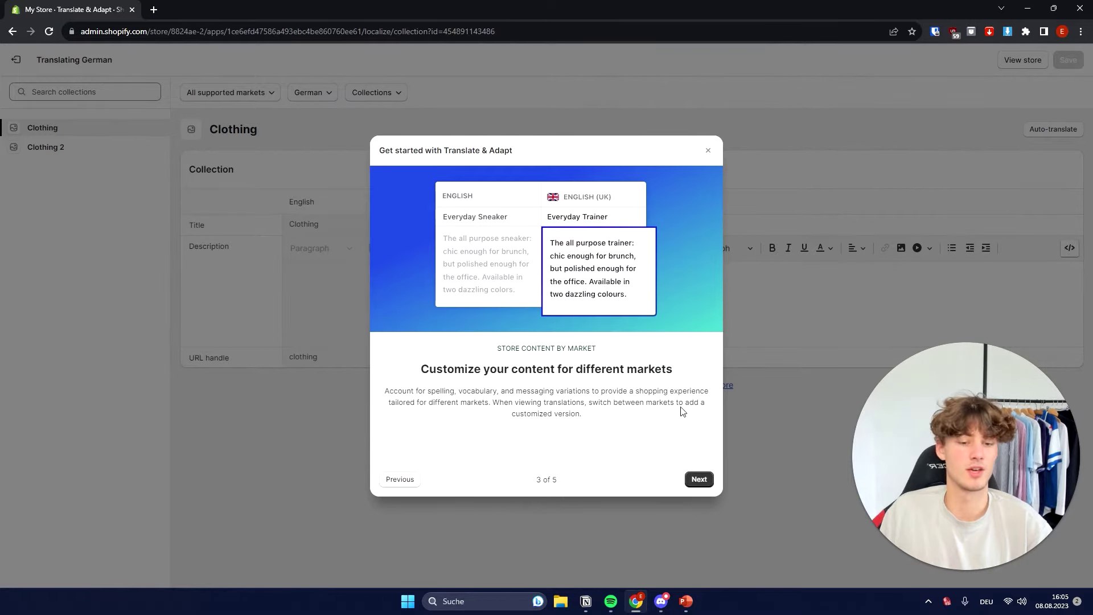
pyautogui.click(699, 479)
pyautogui.click(699, 479)
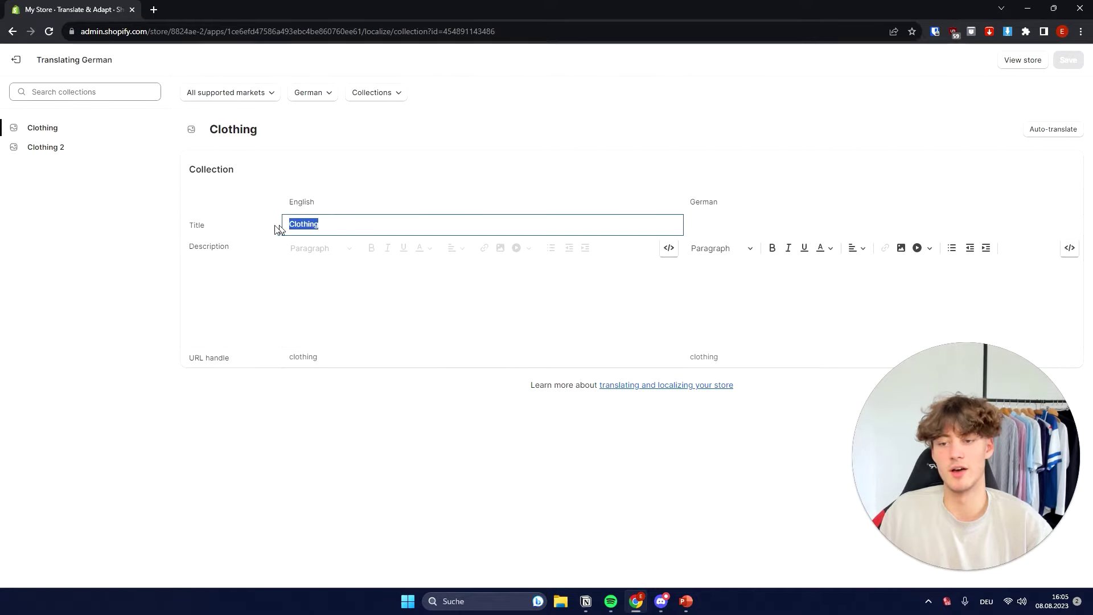
# Step: Set the German title of the Clothing collection to "Kleidung" and save the translation
pyautogui.doubleClick(703, 201)
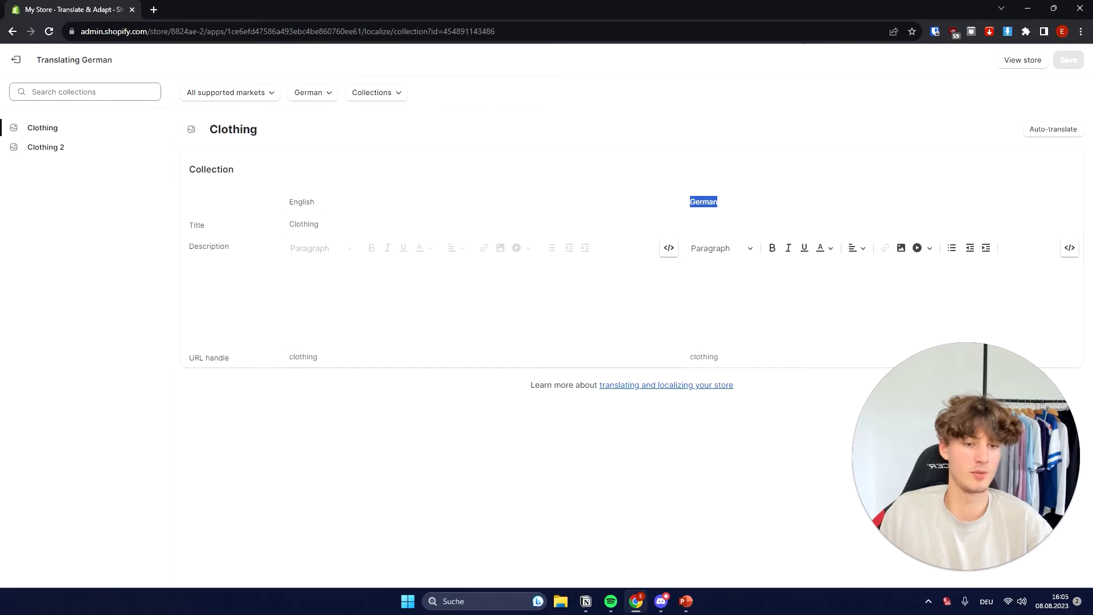
pyautogui.click(704, 224)
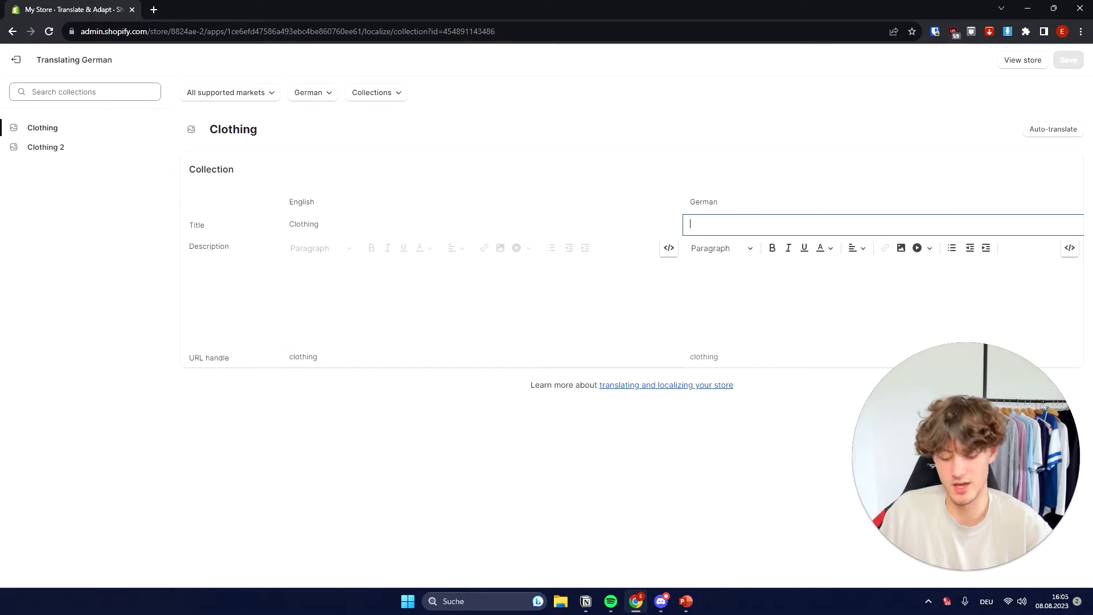
pyautogui.write('Kleidung')
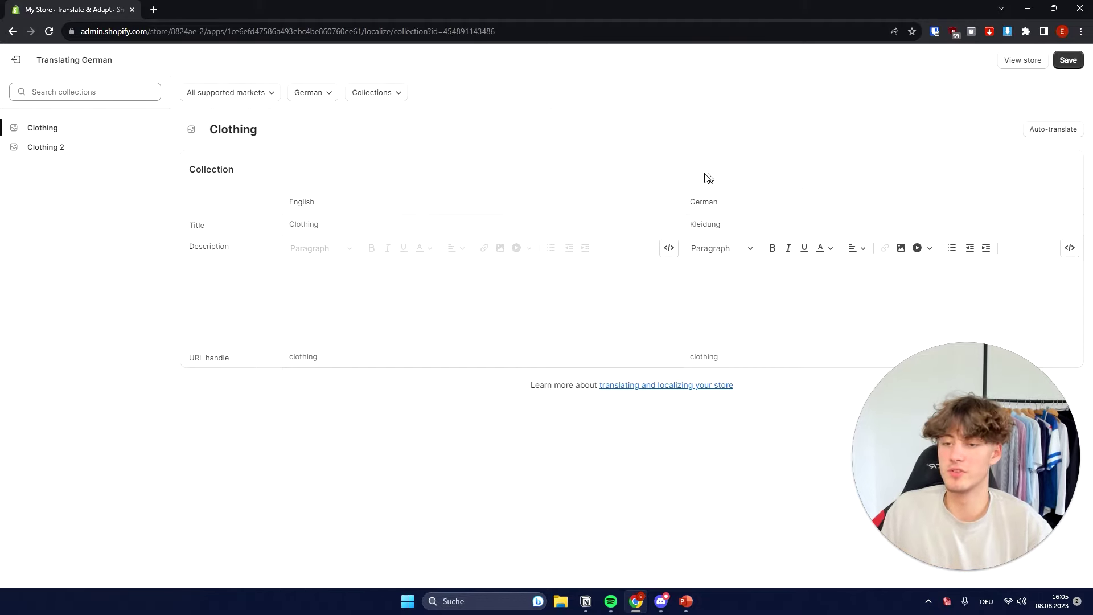
pyautogui.click(1068, 62)
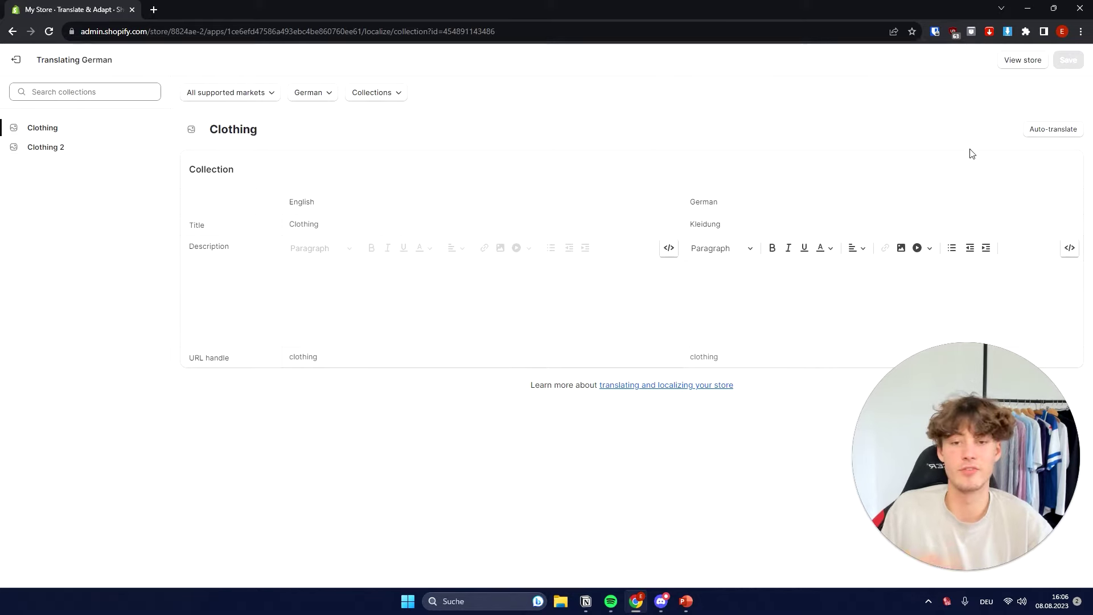
# Step: Read the auto-translation terms for the Clothing collection and auto-translate its remaining fields into German
pyautogui.click(1063, 130)
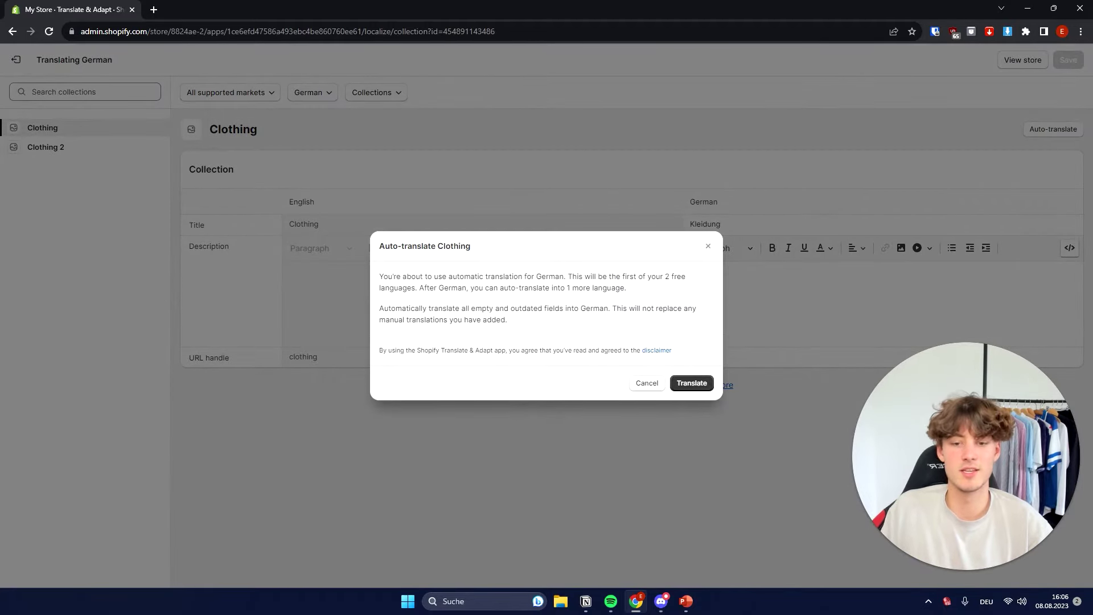
pyautogui.moveTo(379, 277); pyautogui.dragTo(518, 276)
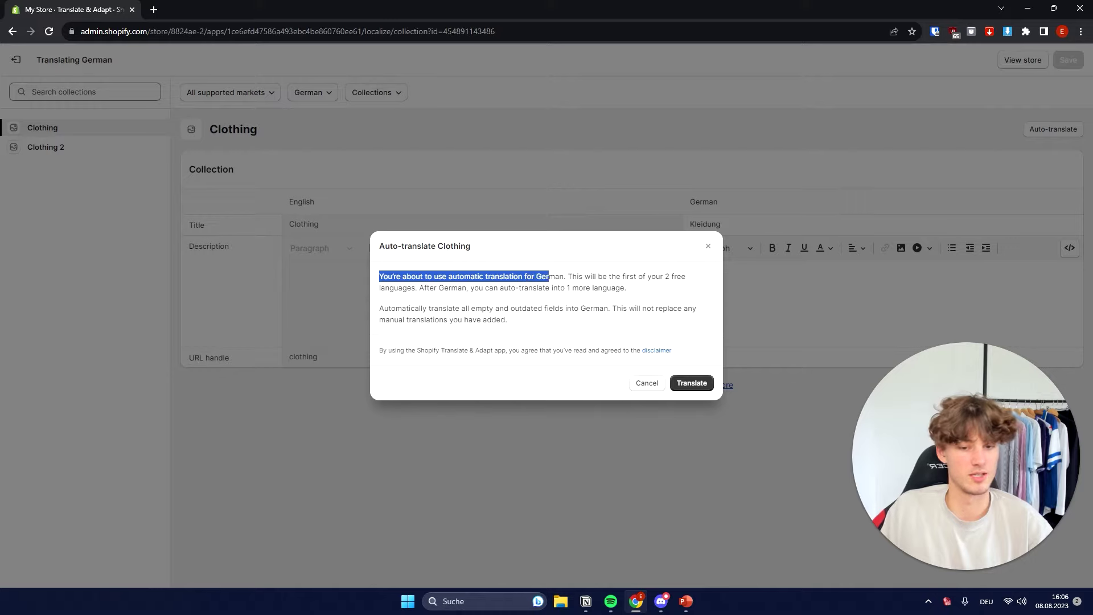
pyautogui.click(564, 278)
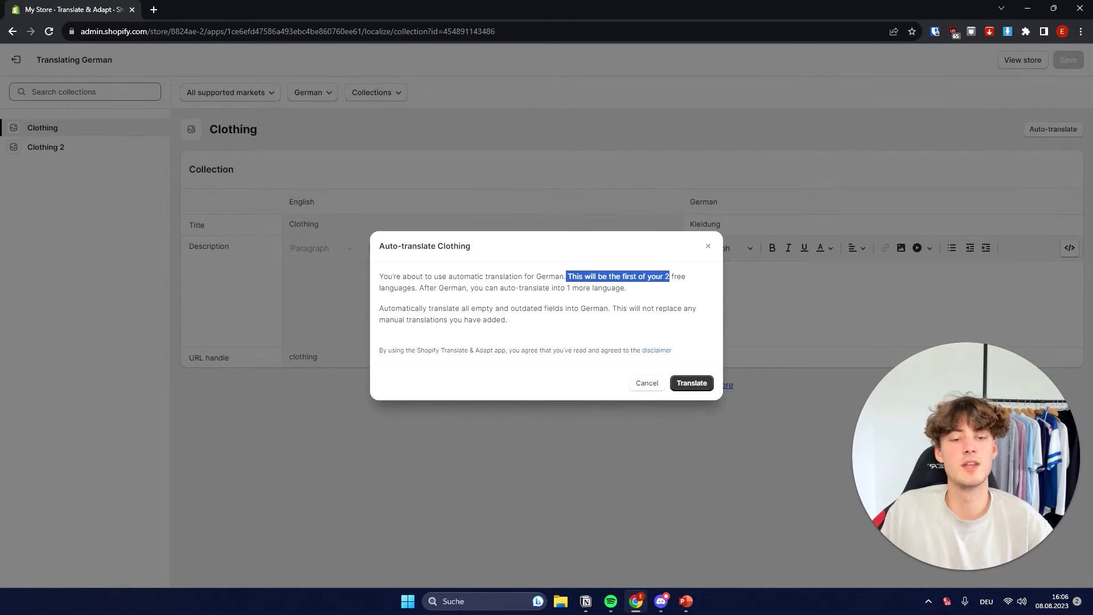
pyautogui.moveTo(681, 277); pyautogui.dragTo(564, 288)
pyautogui.click(629, 292)
pyautogui.click(700, 383)
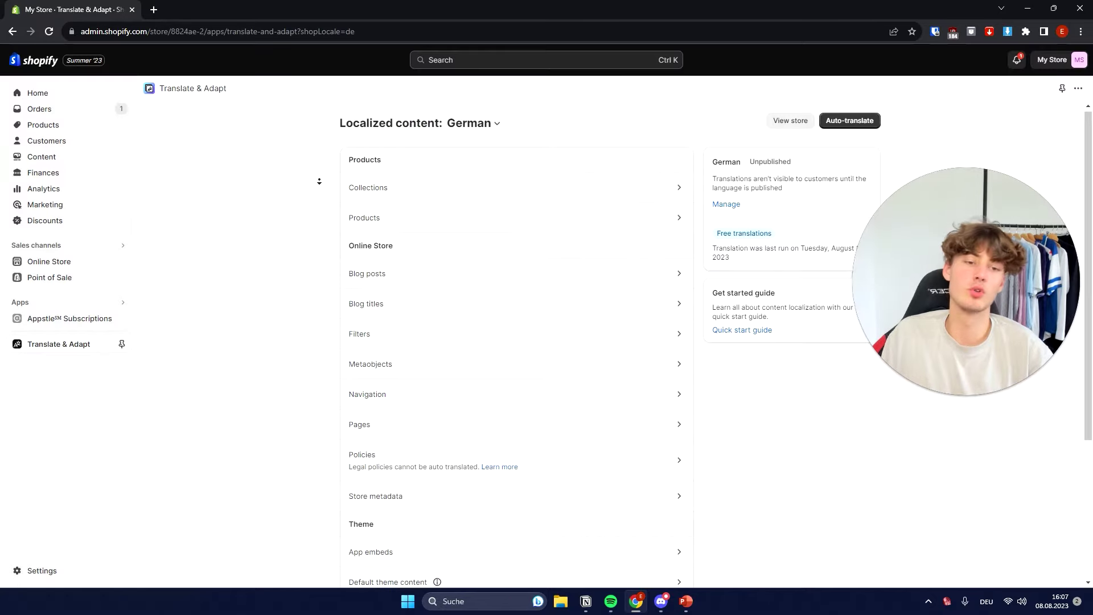
# Step: Open the Products translations in the German localized content and check the Overzised T-Shirt's English description
pyautogui.scroll(-1, 316, 125)
pyautogui.scroll(1, 317, 123)
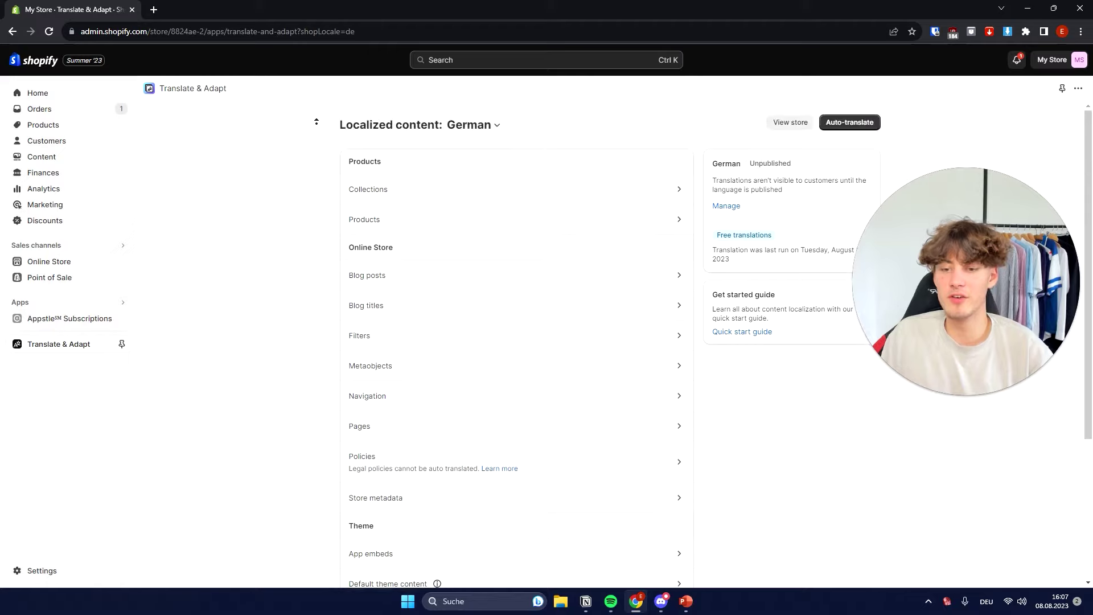
pyautogui.click(414, 228)
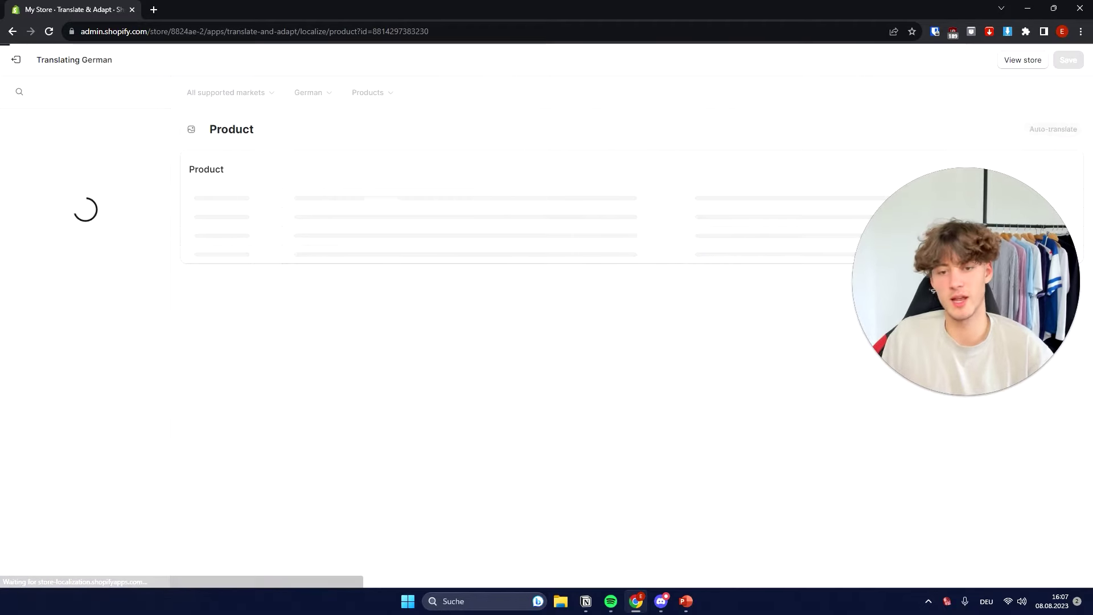
pyautogui.scroll(-1, 741, 122)
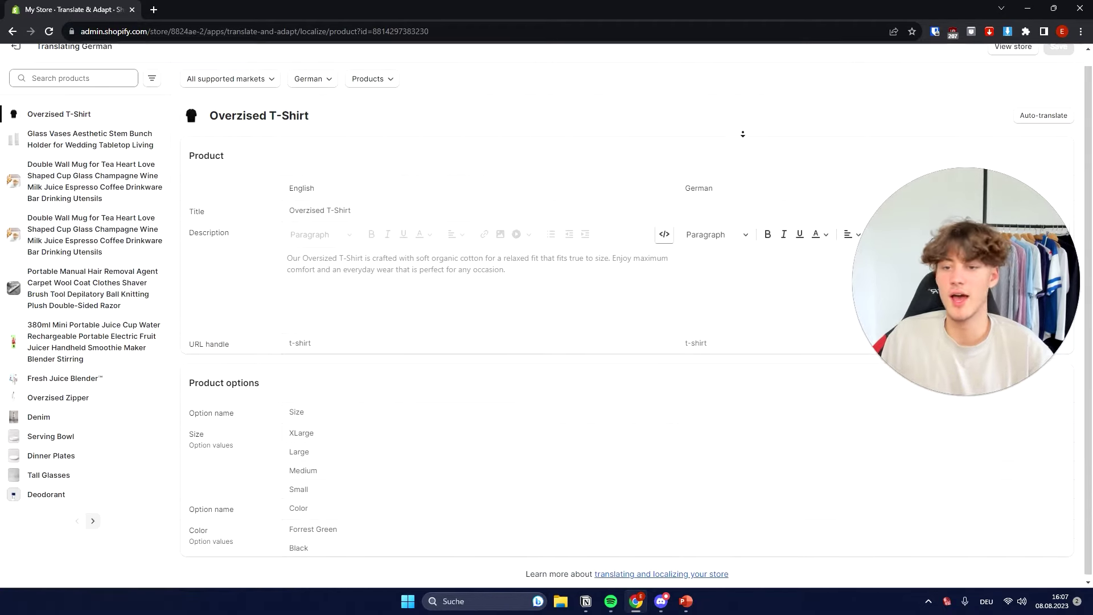
pyautogui.moveTo(505, 266); pyautogui.dragTo(308, 255)
pyautogui.click(308, 255)
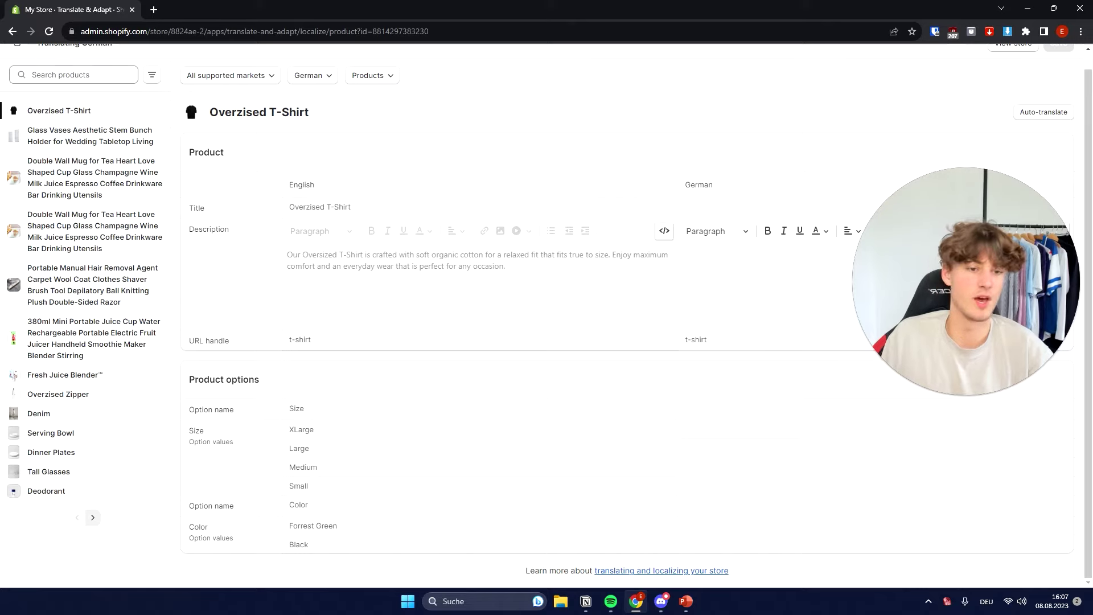
# Step: Auto-translate all empty and outdated fields of the Overzised T-Shirt product into German
pyautogui.click(1025, 117)
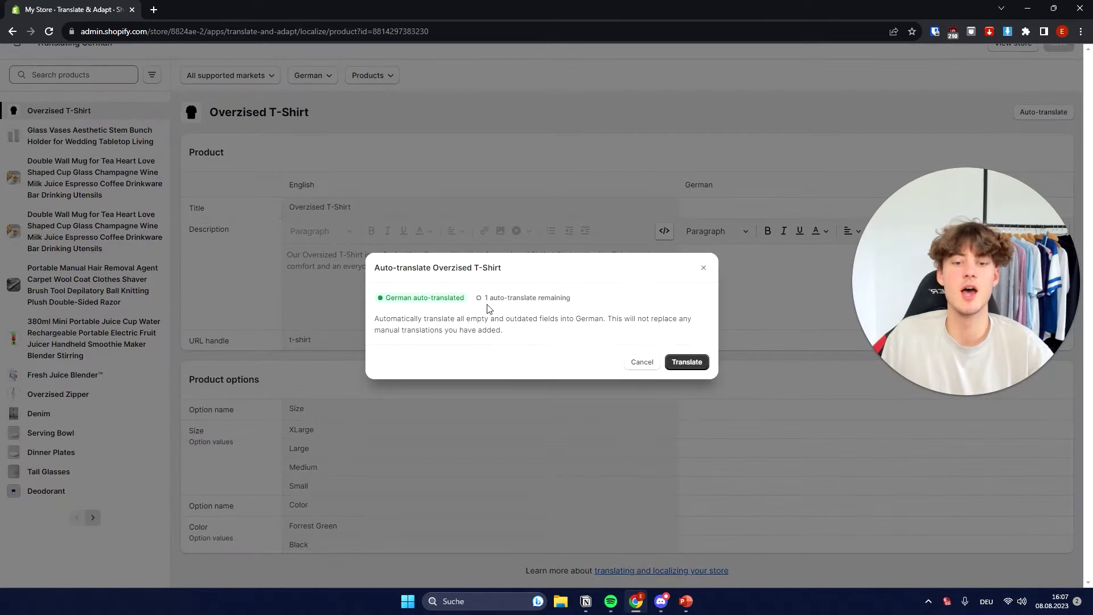
pyautogui.click(505, 317)
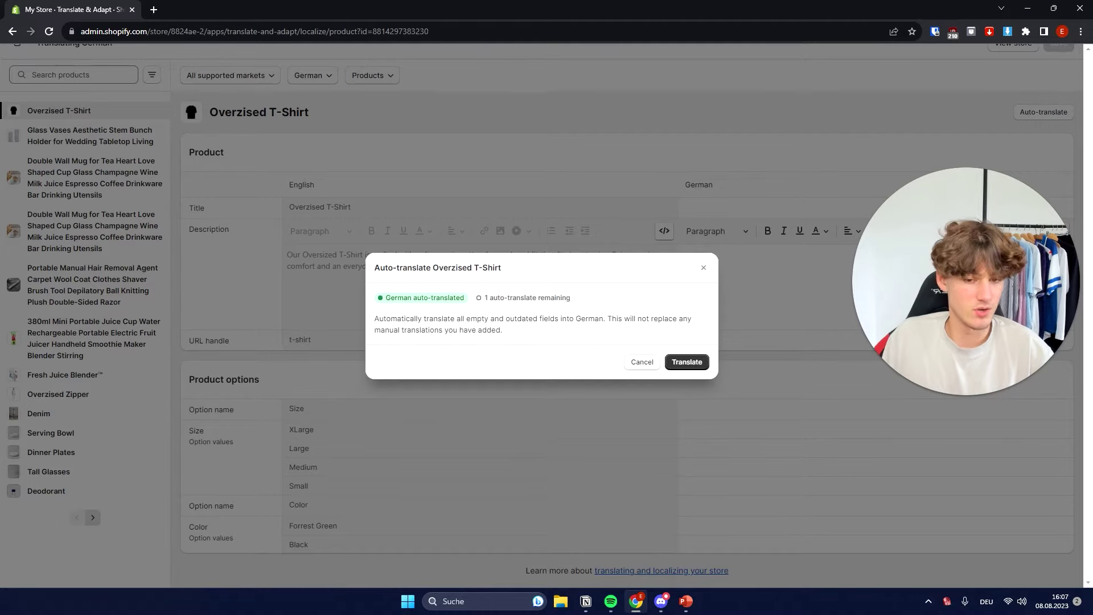
pyautogui.click(601, 306)
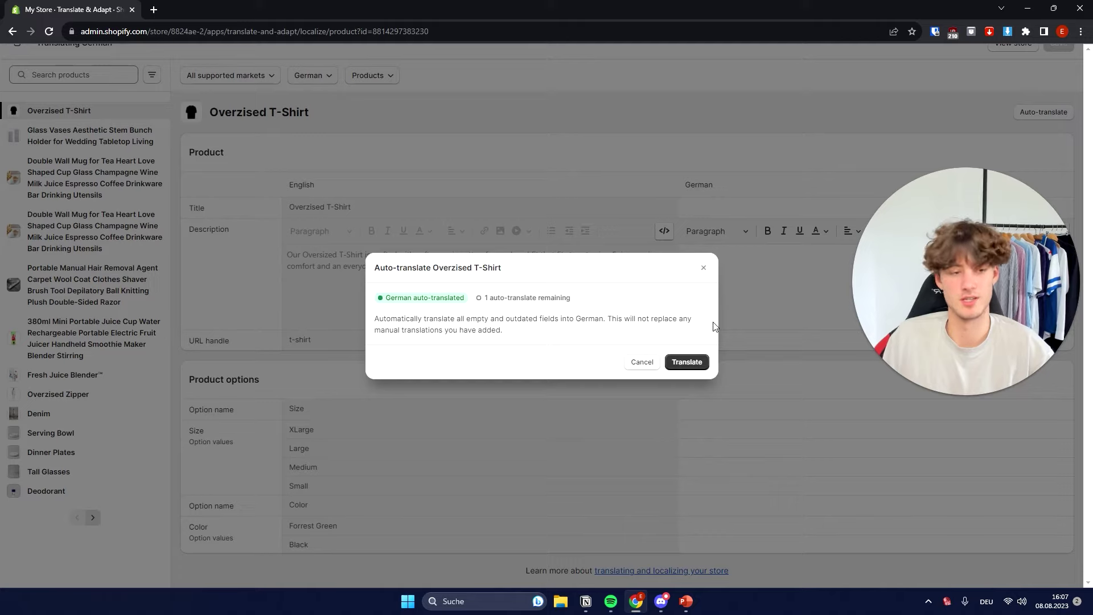
pyautogui.click(705, 362)
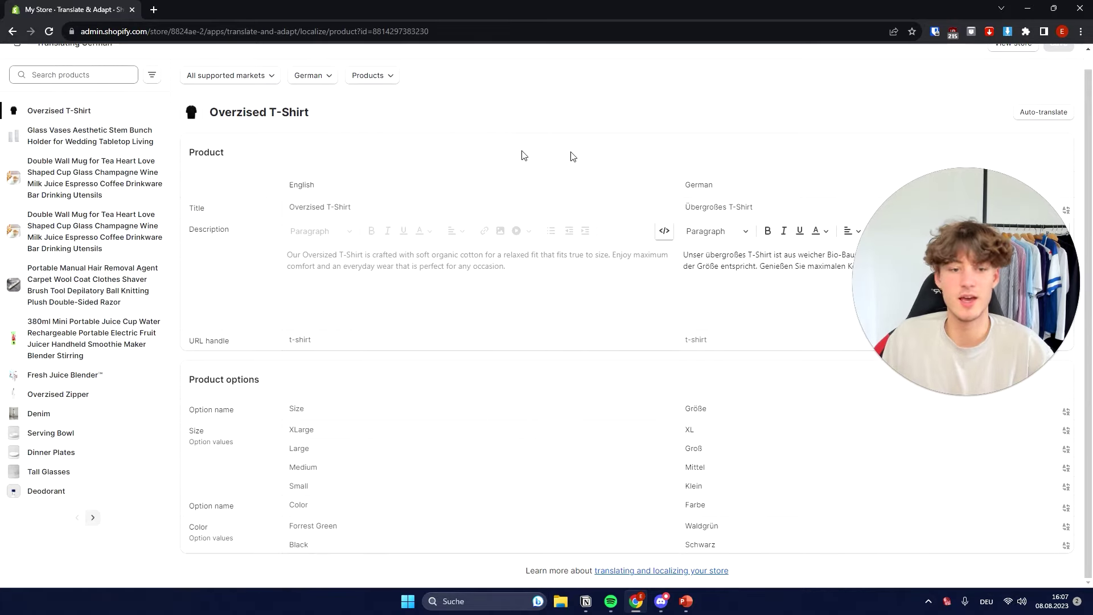
# Step: Compare the Overzised T-Shirt's English title with its German translation
pyautogui.moveTo(877, 326); pyautogui.dragTo(735, 456)
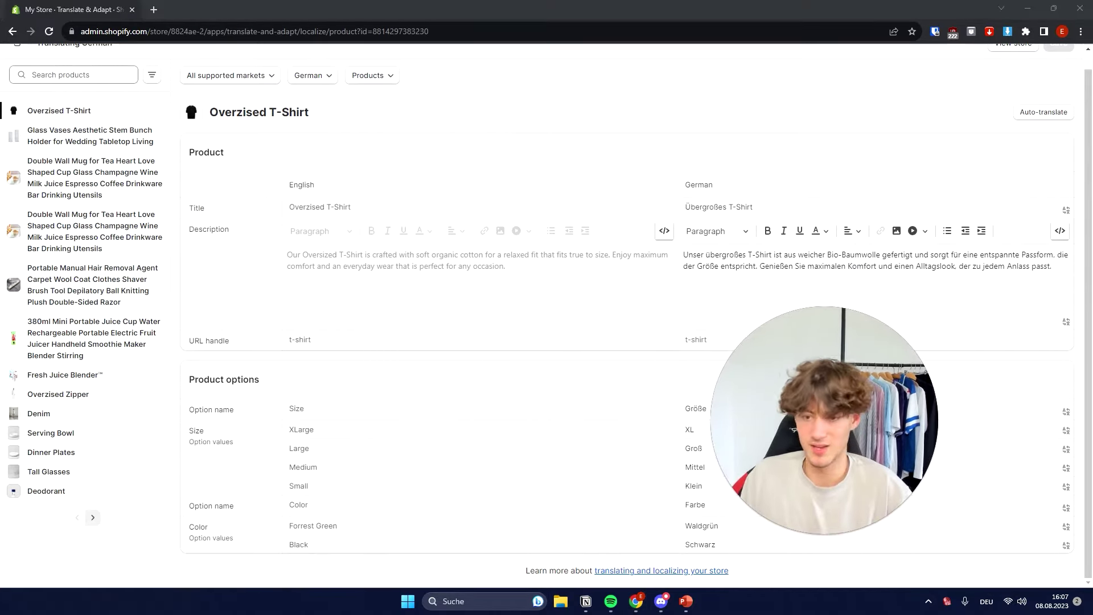
pyautogui.moveTo(758, 407); pyautogui.dragTo(899, 382)
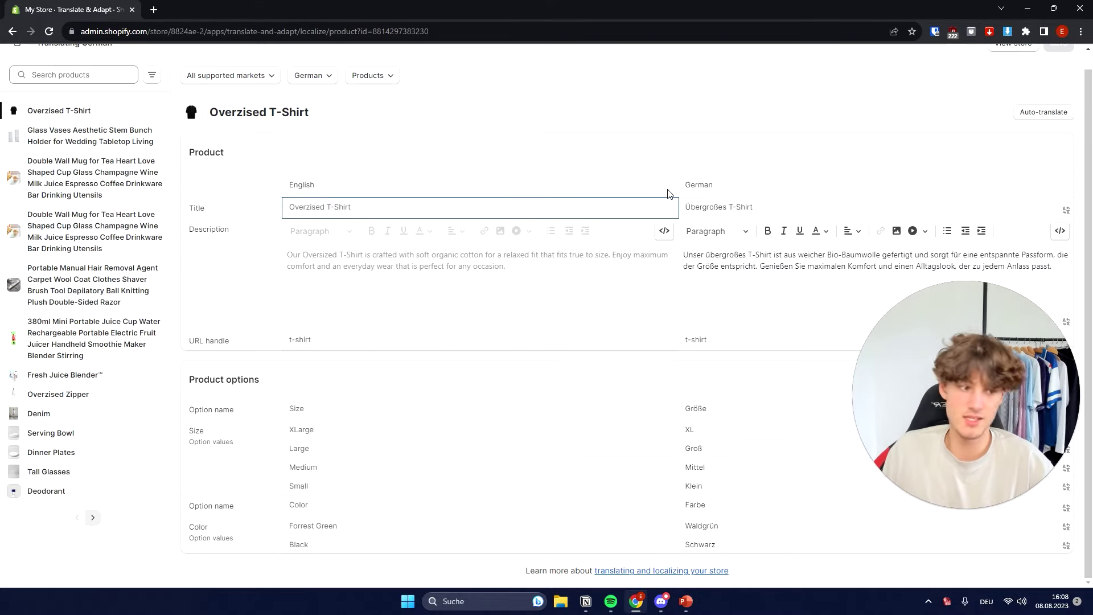
pyautogui.moveTo(369, 209); pyautogui.dragTo(221, 213)
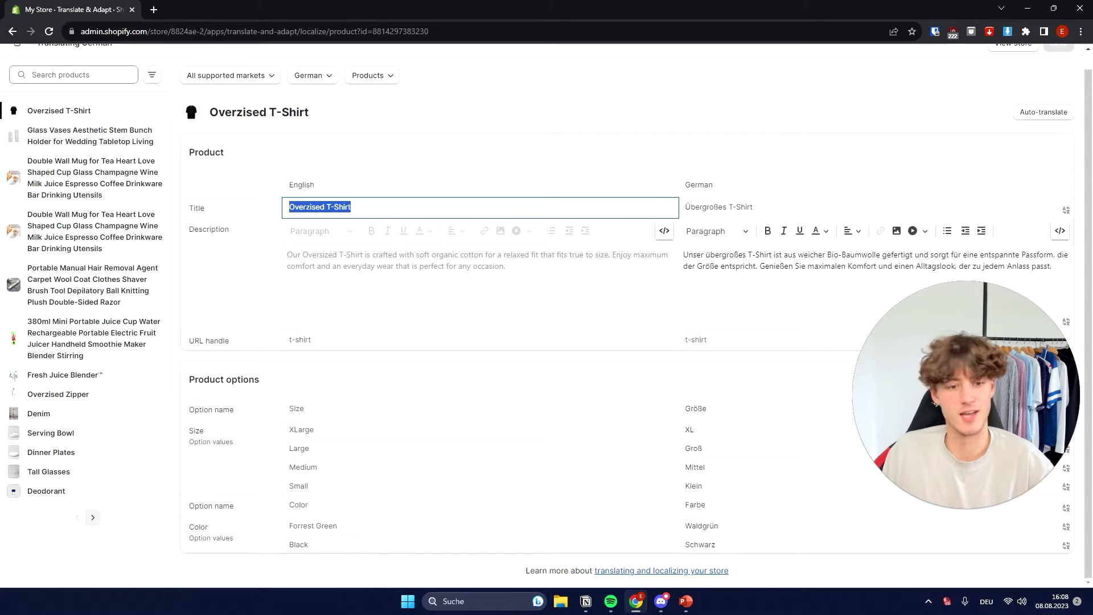
# Step: Replace the German title of the Overzised T-Shirt with the English title "Overzised T-Shirt"
pyautogui.moveTo(727, 208); pyautogui.dragTo(648, 198)
pyautogui.press('BackSpace')
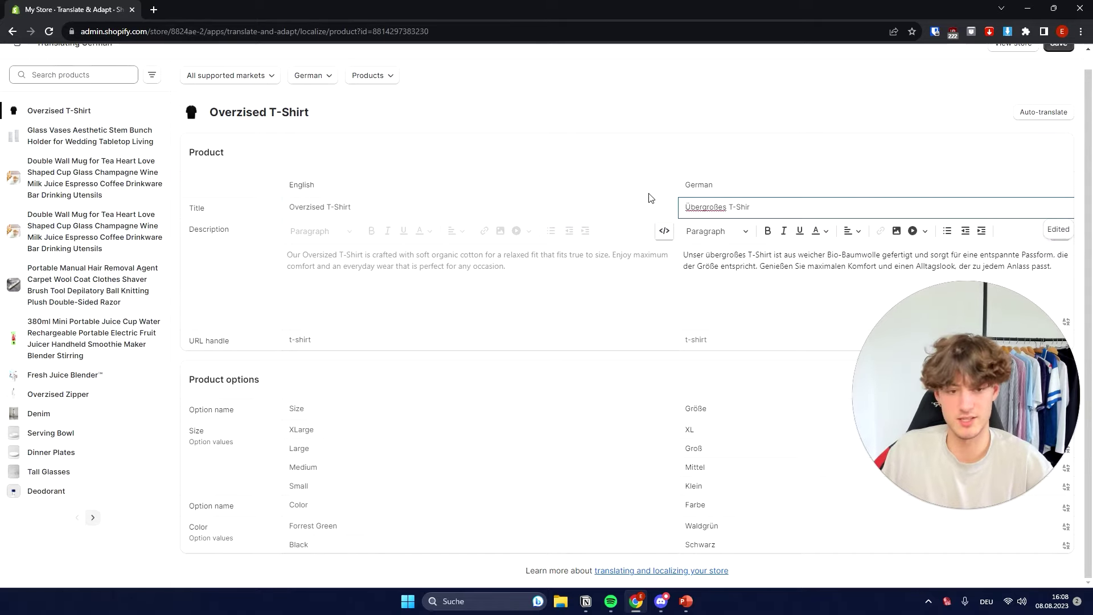
pyautogui.write('t')
pyautogui.moveTo(327, 208); pyautogui.dragTo(320, 208)
pyautogui.hotkey('ctrl', 'c')
pyautogui.moveTo(729, 207); pyautogui.dragTo(685, 208)
pyautogui.hotkey('ctrl', 'v')
pyautogui.click(806, 190)
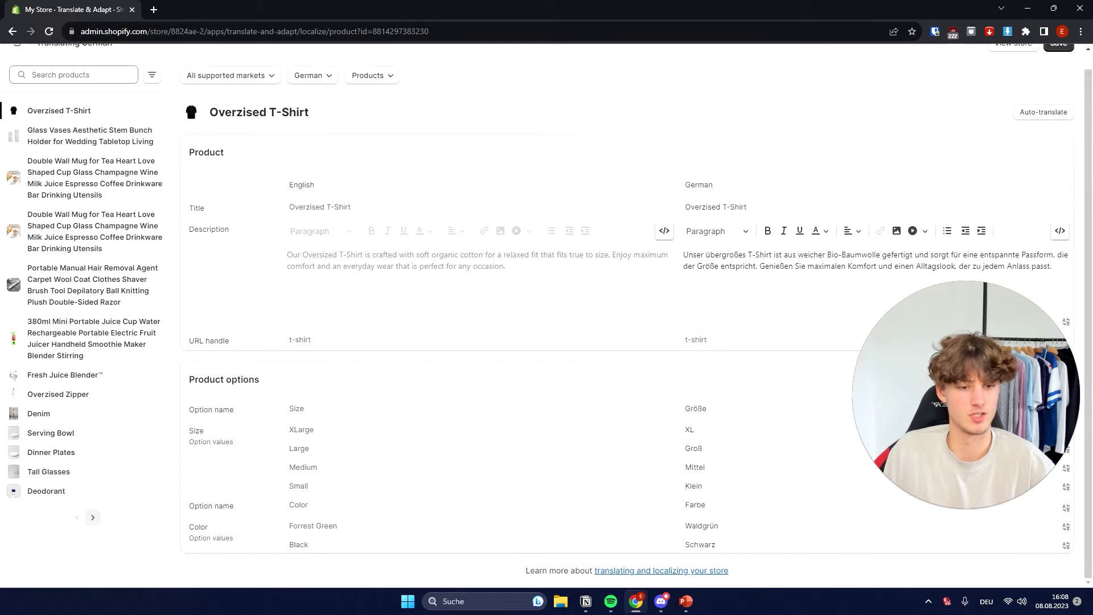
# Step: Check the German description of the Overzised T-Shirt and save the product's translations
pyautogui.moveTo(1062, 345); pyautogui.dragTo(498, 324)
pyautogui.moveTo(1053, 267); pyautogui.dragTo(682, 255)
pyautogui.click(686, 256)
pyautogui.moveTo(395, 281); pyautogui.dragTo(959, 317)
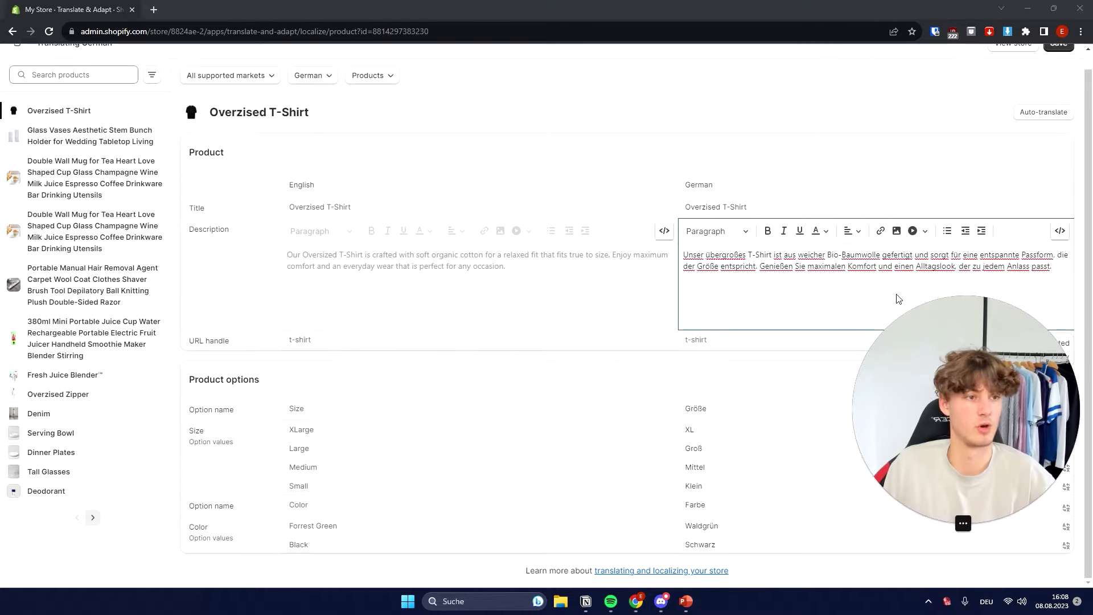
pyautogui.scroll(1, 542, 193)
pyautogui.click(1058, 60)
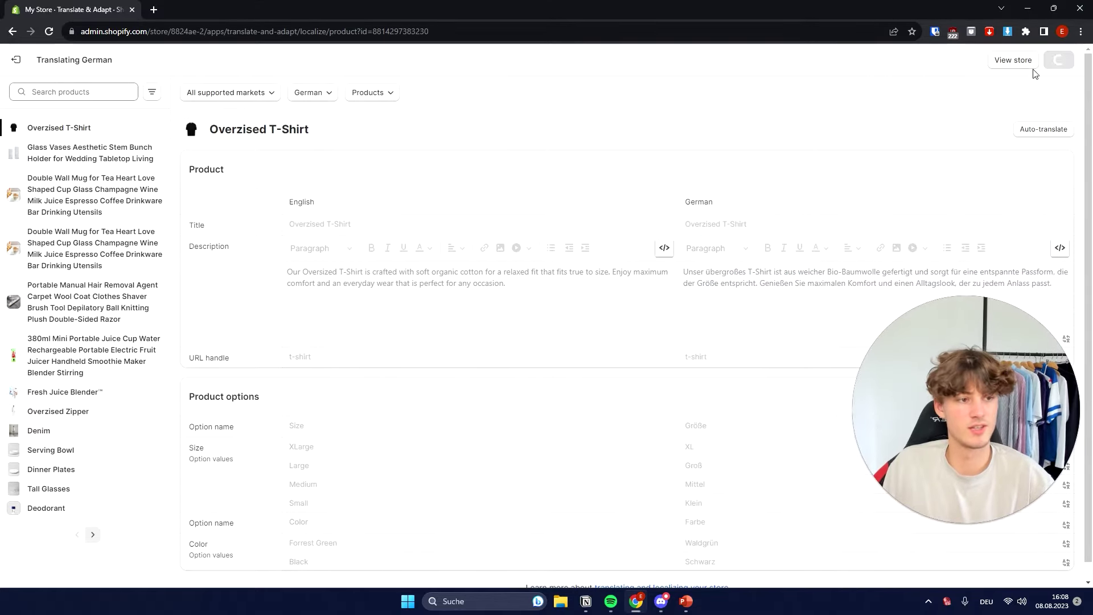
# Step: View the online store, switch its preview language to German, and open the Overzised T-Shirt product page
pyautogui.click(1017, 63)
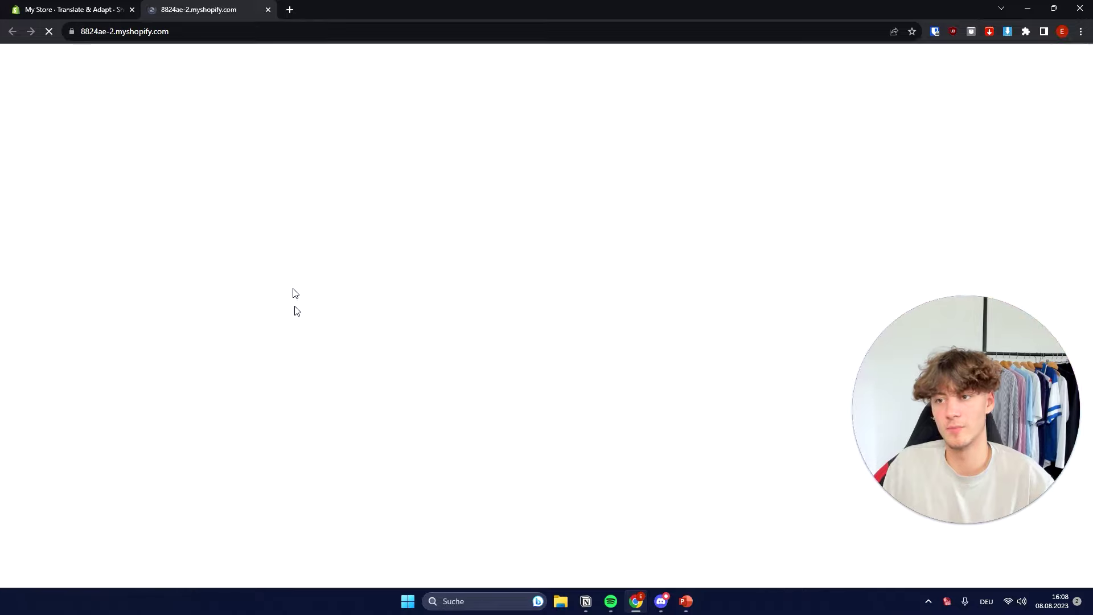
pyautogui.scroll(-3, 220, 341)
pyautogui.scroll(3, 214, 333)
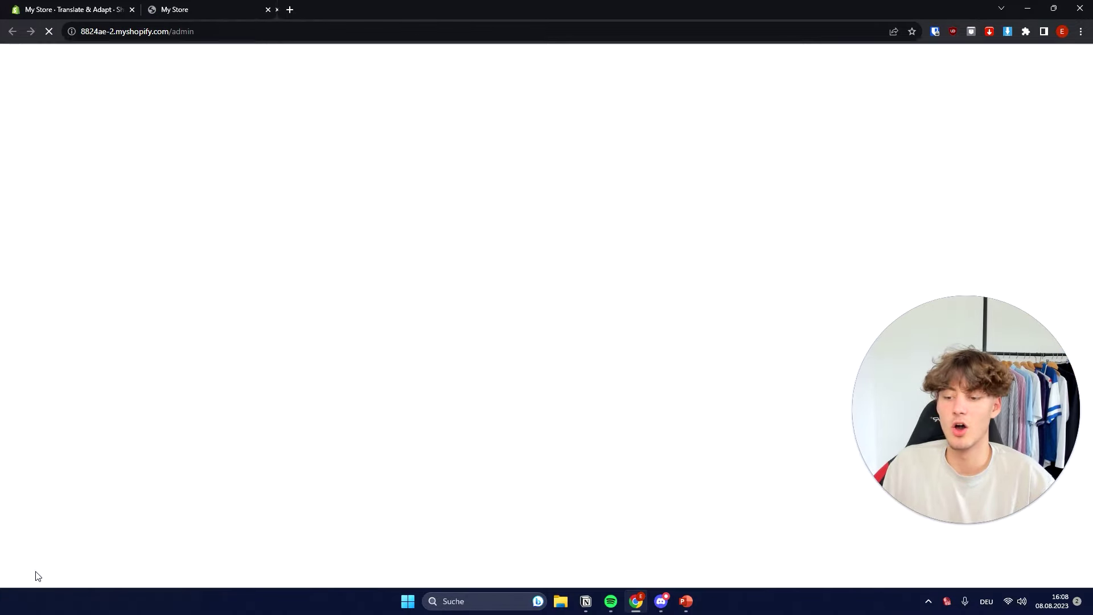
pyautogui.click(85, 573)
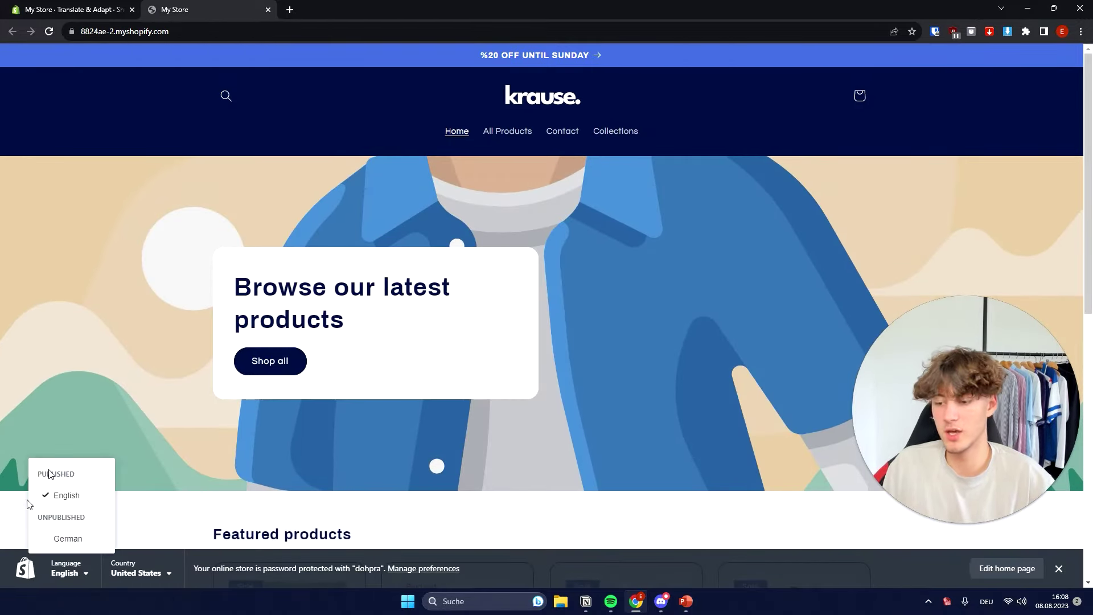
pyautogui.click(68, 538)
pyautogui.scroll(-7, 258, 334)
pyautogui.click(576, 263)
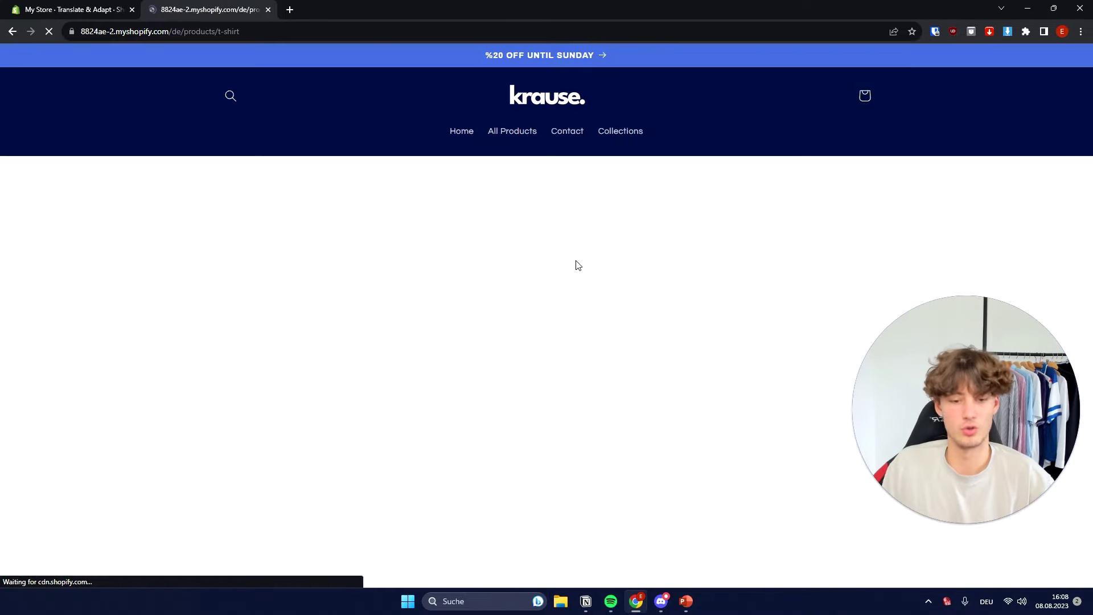
# Step: Examine the German title, options and description on the Overzised T-Shirt page, and close the store preview
pyautogui.scroll(-2, 627, 308)
pyautogui.click(115, 8)
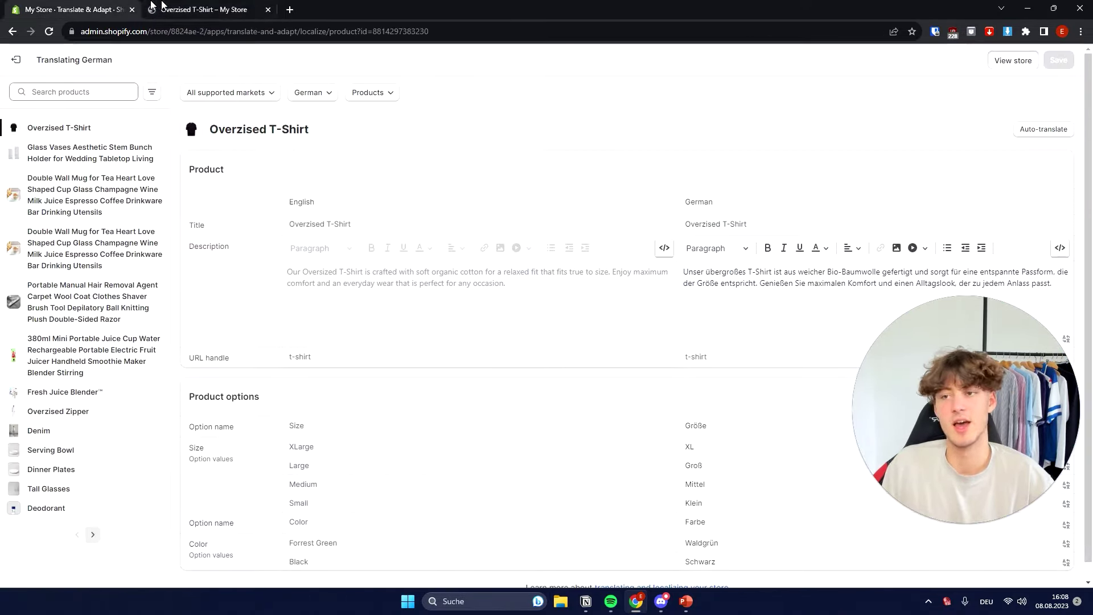
pyautogui.click(230, 12)
pyautogui.scroll(-3, 749, 410)
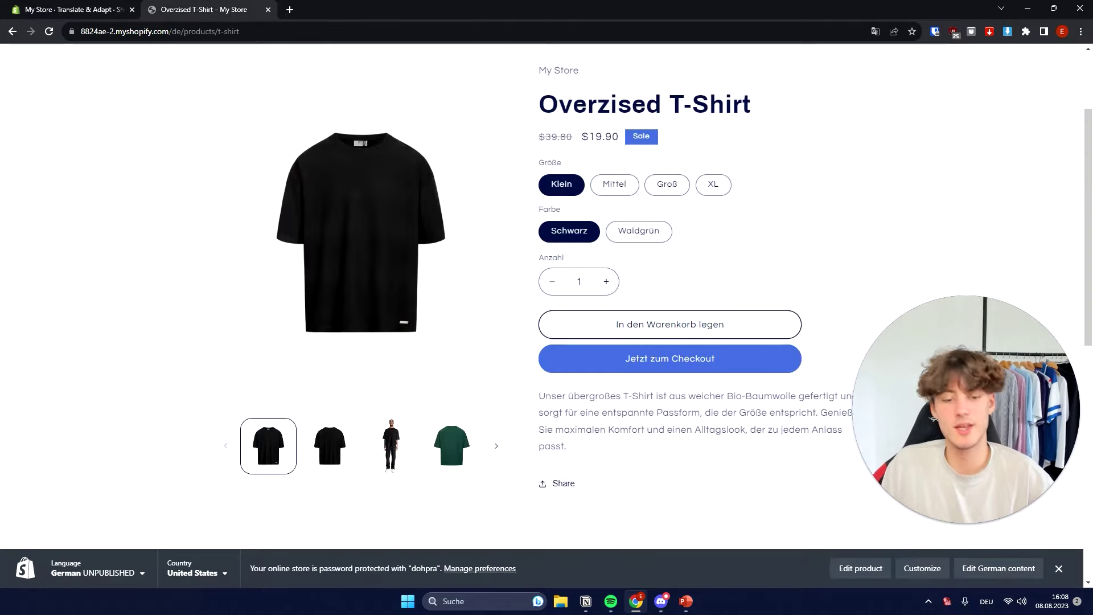
pyautogui.scroll(1, 626, 370)
pyautogui.tripleClick(628, 370)
pyautogui.click(581, 349)
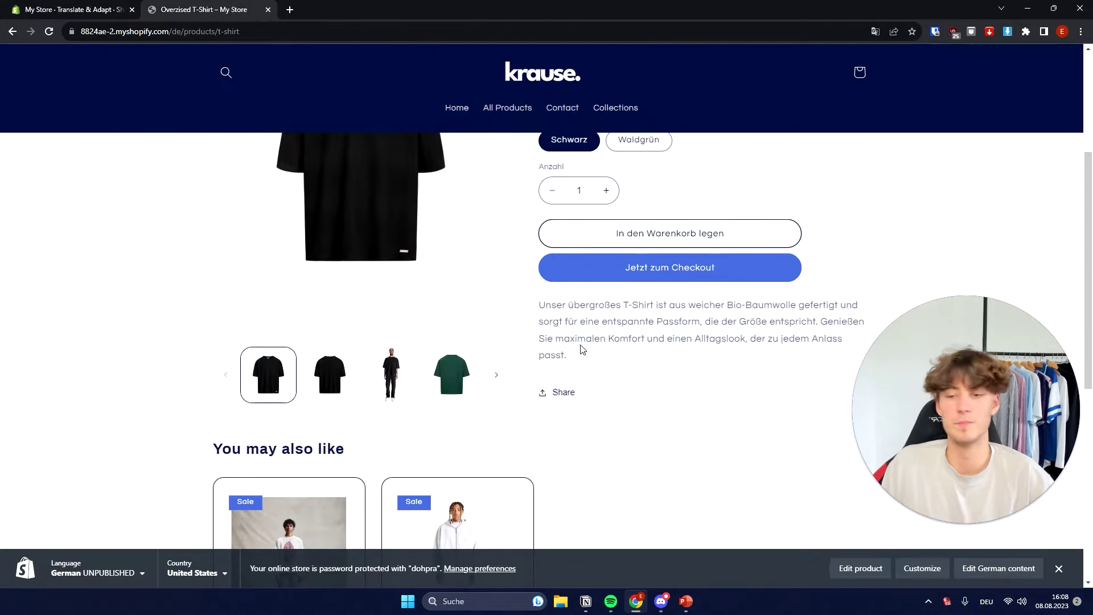
pyautogui.scroll(5, 581, 349)
pyautogui.click(128, 6)
pyautogui.middleClick(199, 9)
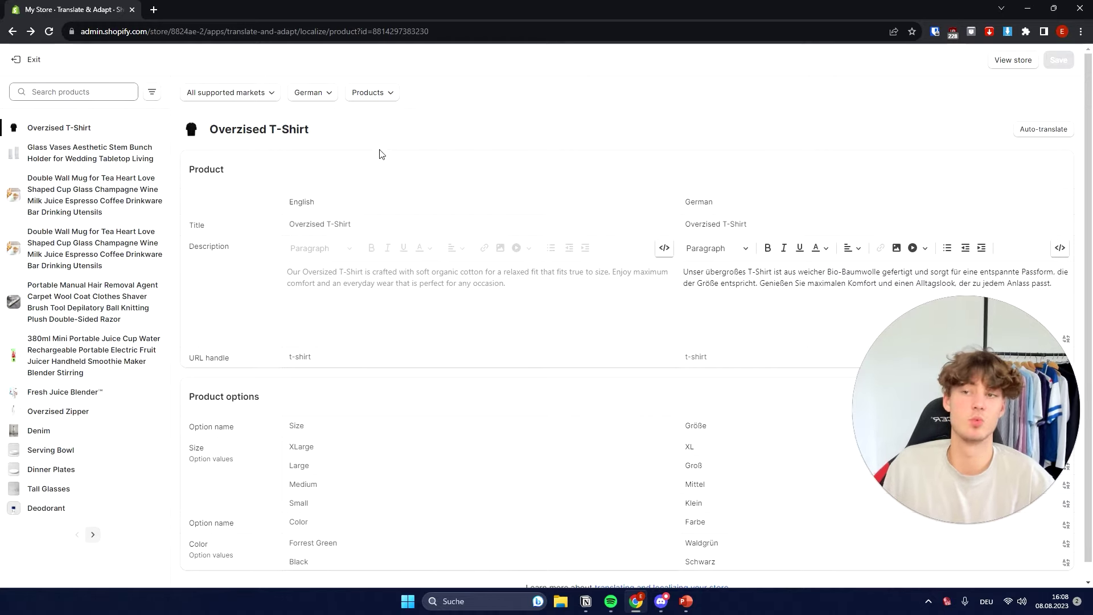
# Step: Exit the translation editor and open the Shopify App Store from the store's Apps and sales channels settings
pyautogui.click(30, 65)
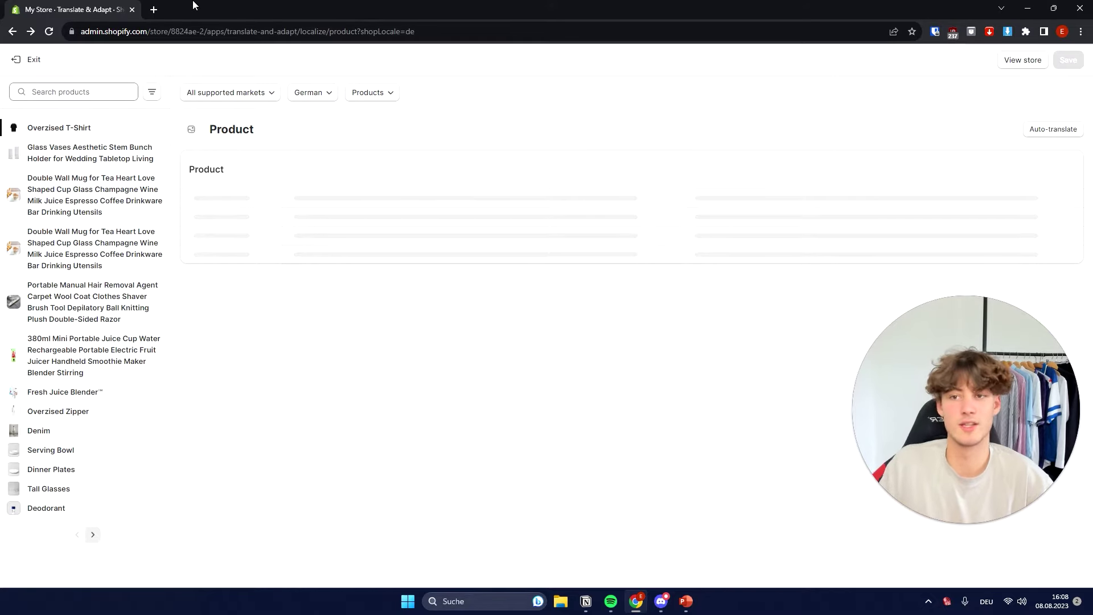
pyautogui.click(162, 7)
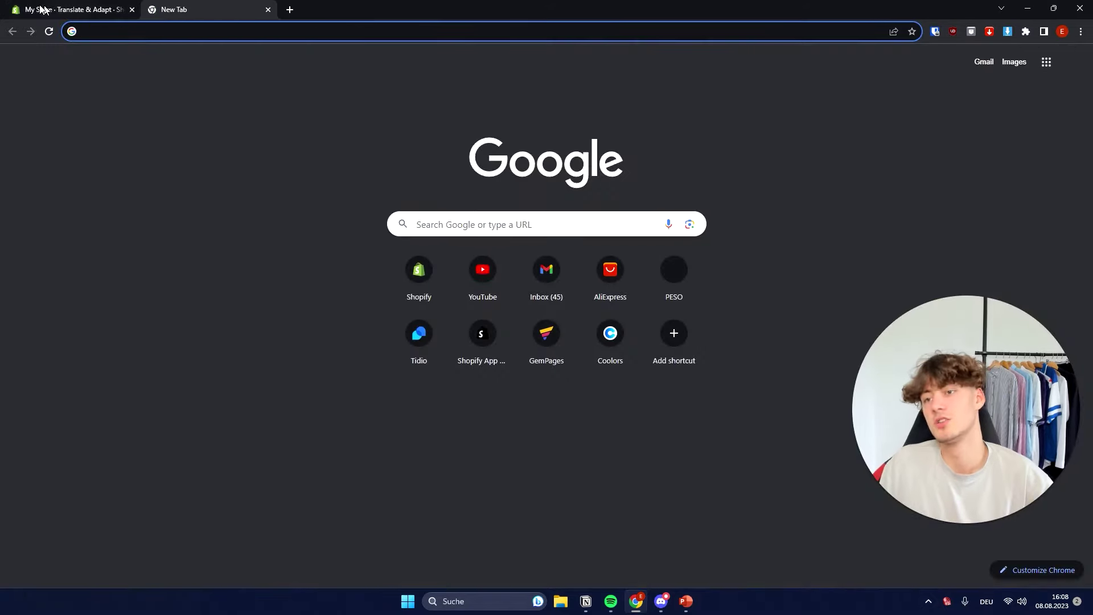
pyautogui.hotkey('ctrl', 'shift', 'Tab')
pyautogui.click(38, 65)
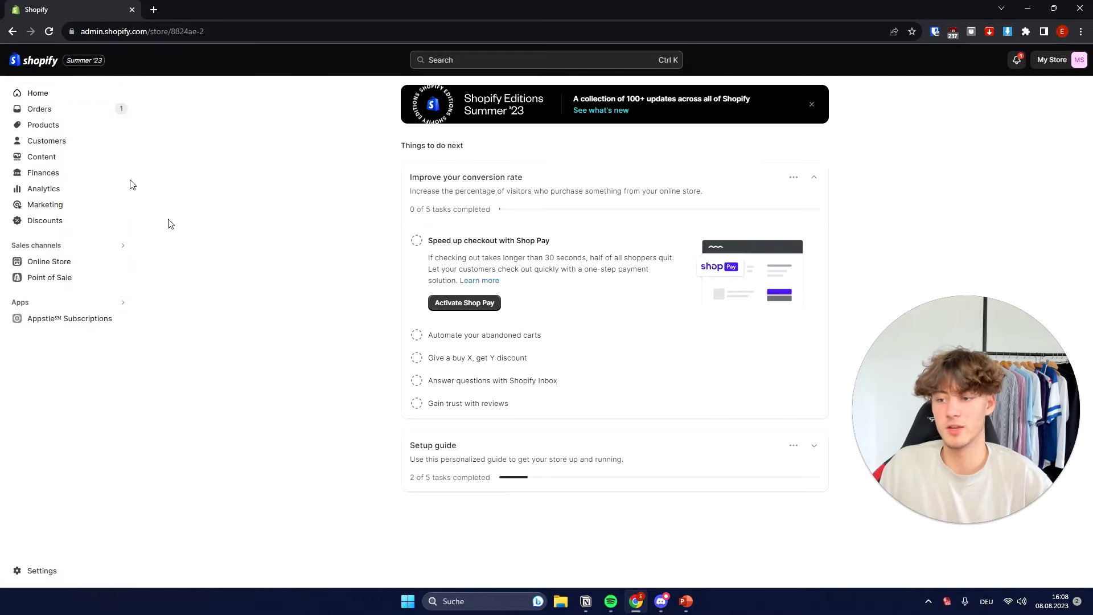
pyautogui.click(37, 572)
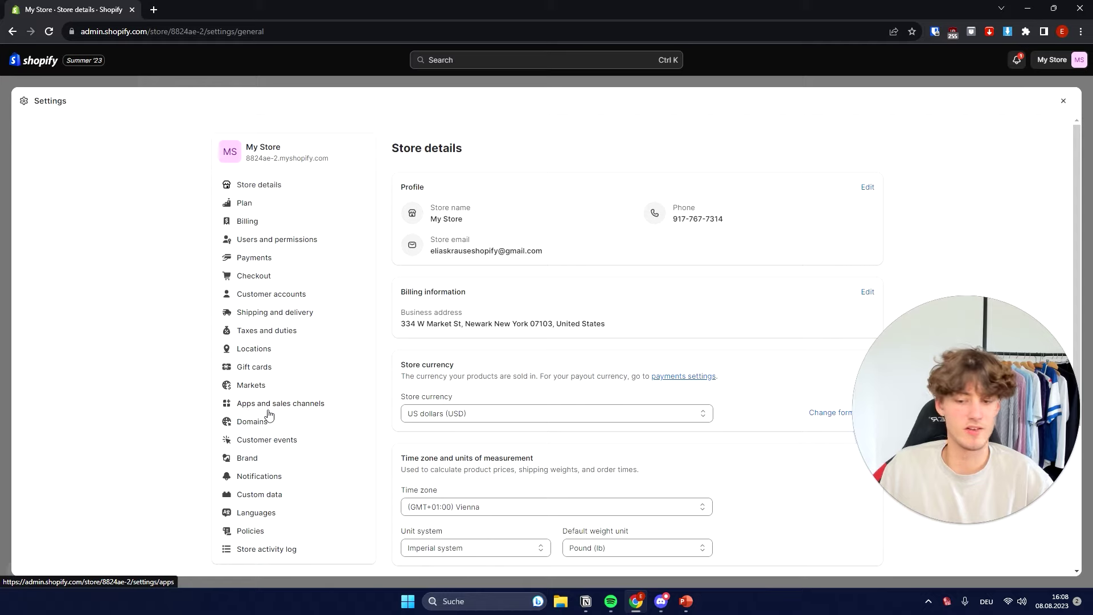
pyautogui.click(239, 407)
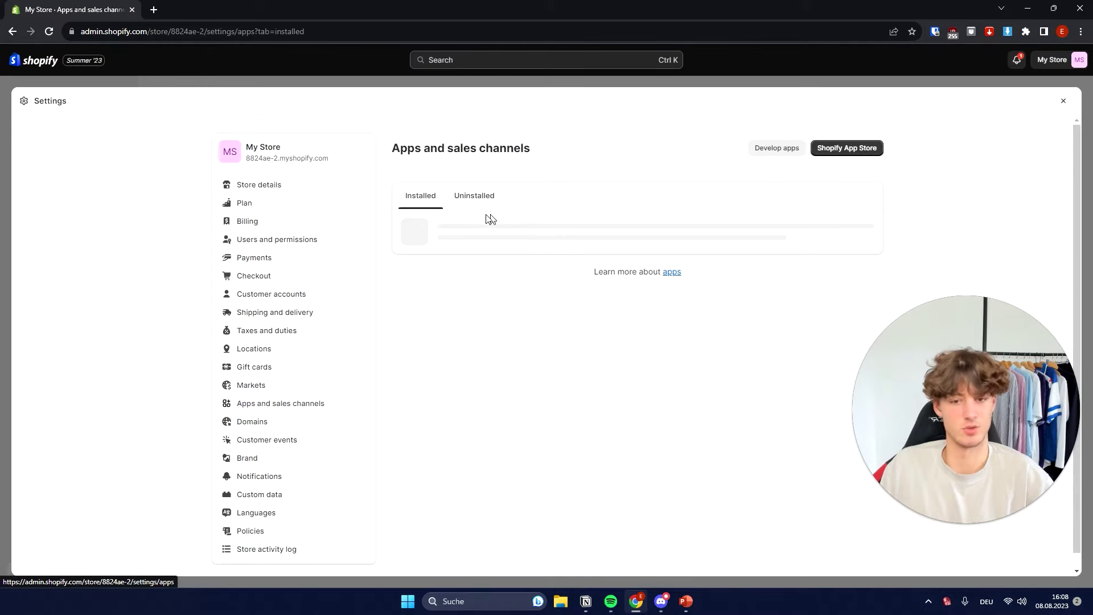
pyautogui.click(844, 150)
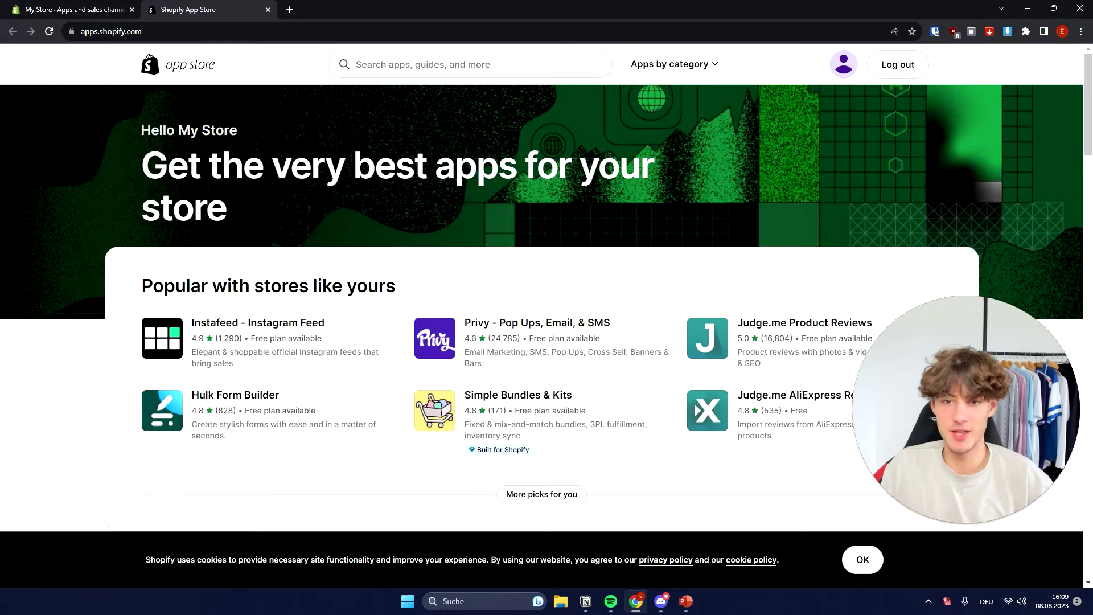
# Step: Search the Shopify App Store for "translation" and look through the available translation apps
pyautogui.click(558, 69)
pyautogui.write('translation')
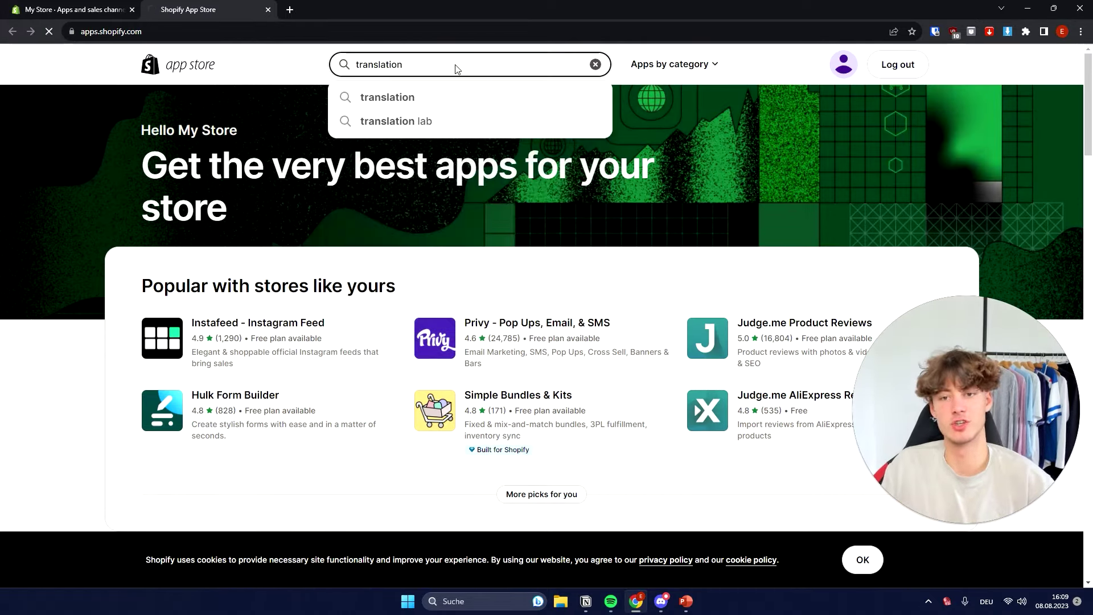
pyautogui.press('Return')
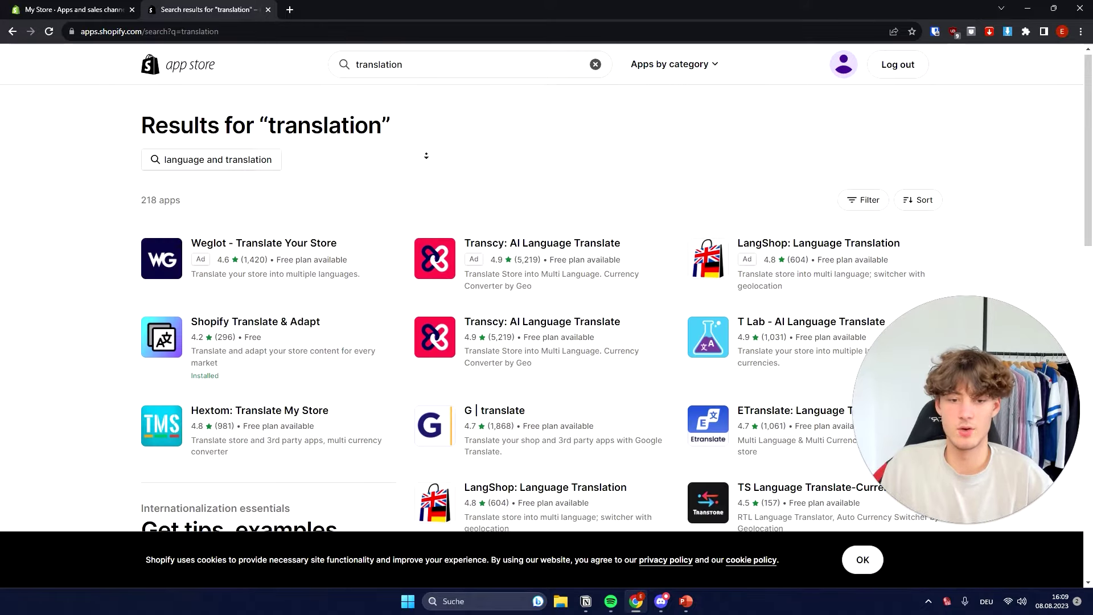
pyautogui.scroll(-6, 434, 193)
pyautogui.scroll(-10, 434, 188)
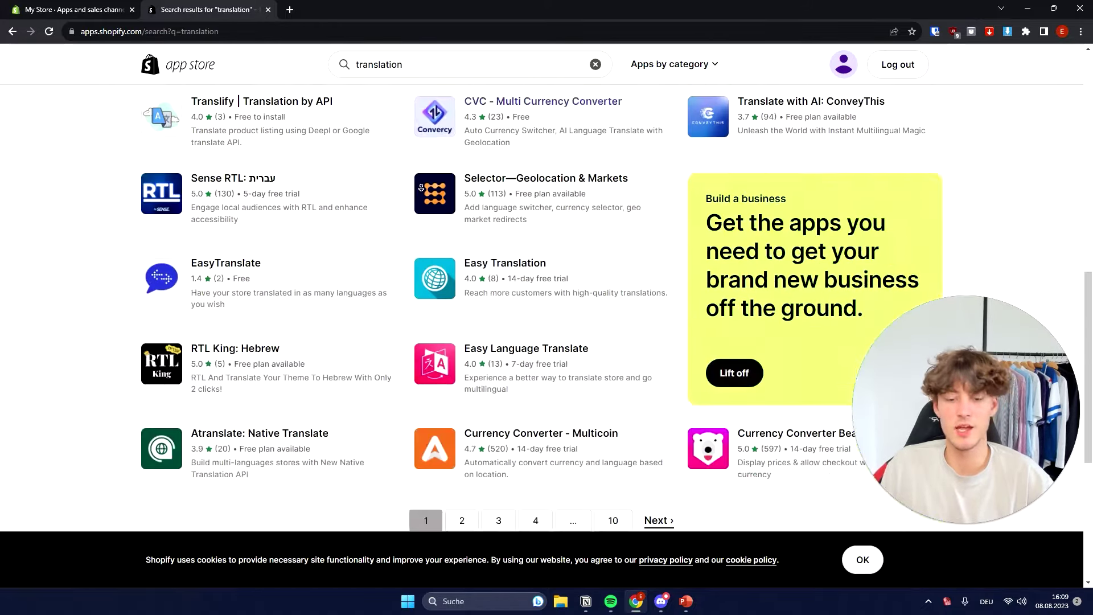
pyautogui.scroll(5, 422, 62)
pyautogui.scroll(10, 398, 361)
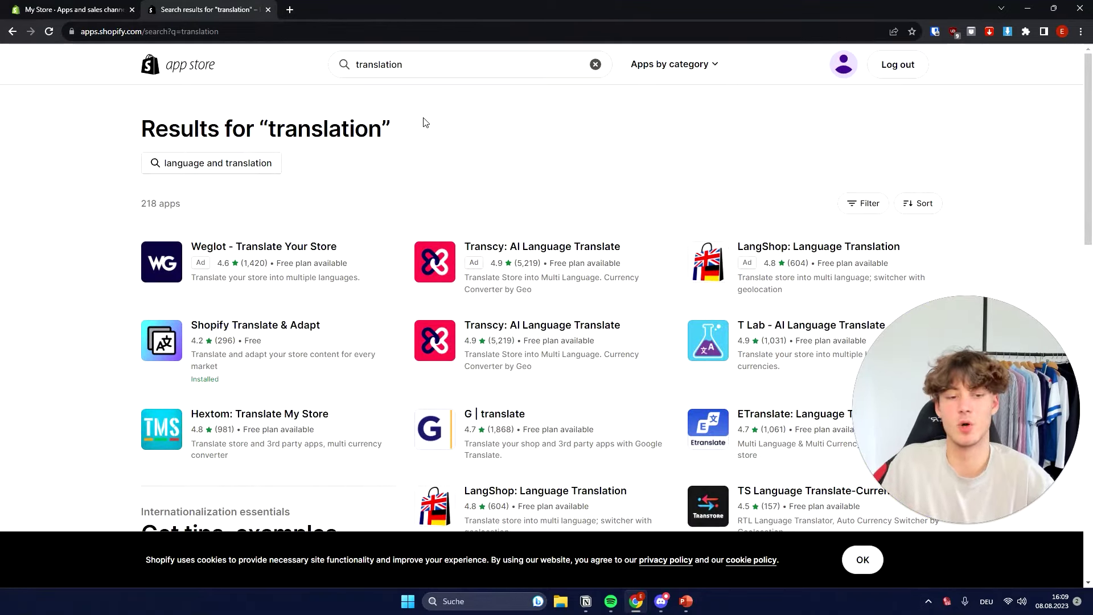
# Step: Open the Weglot - Translate Your Store listing and install the app on the store
pyautogui.scroll(-5, 446, 227)
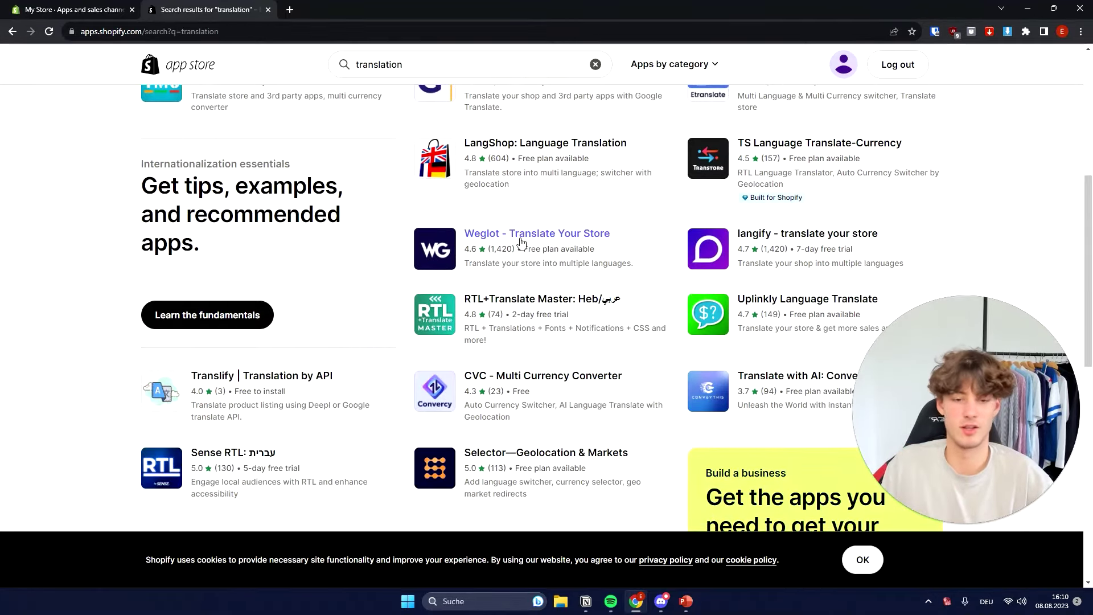
pyautogui.click(520, 234)
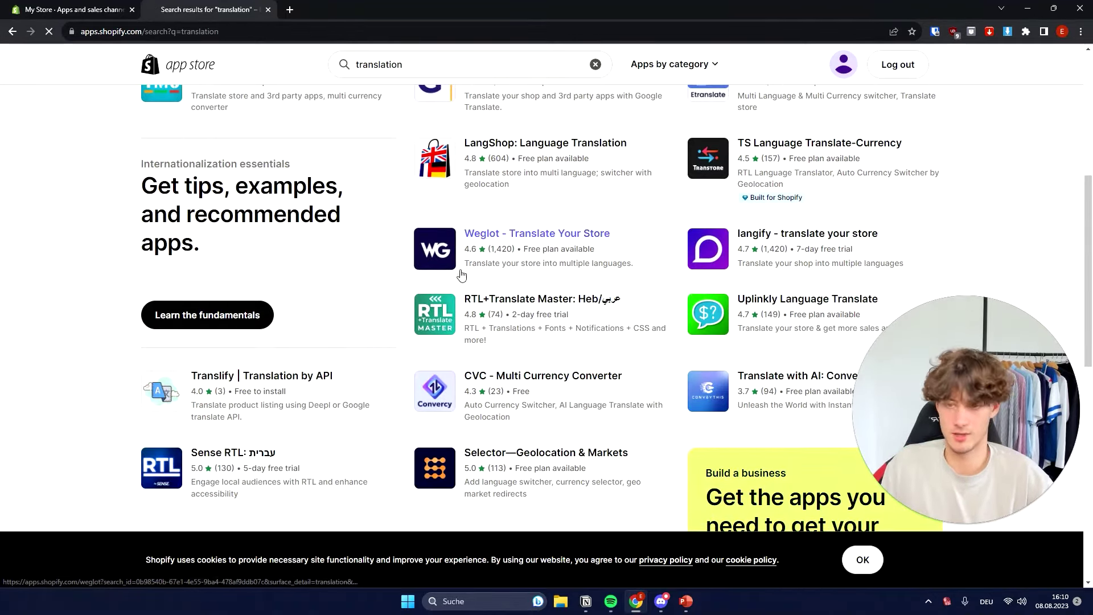
pyautogui.click(240, 272)
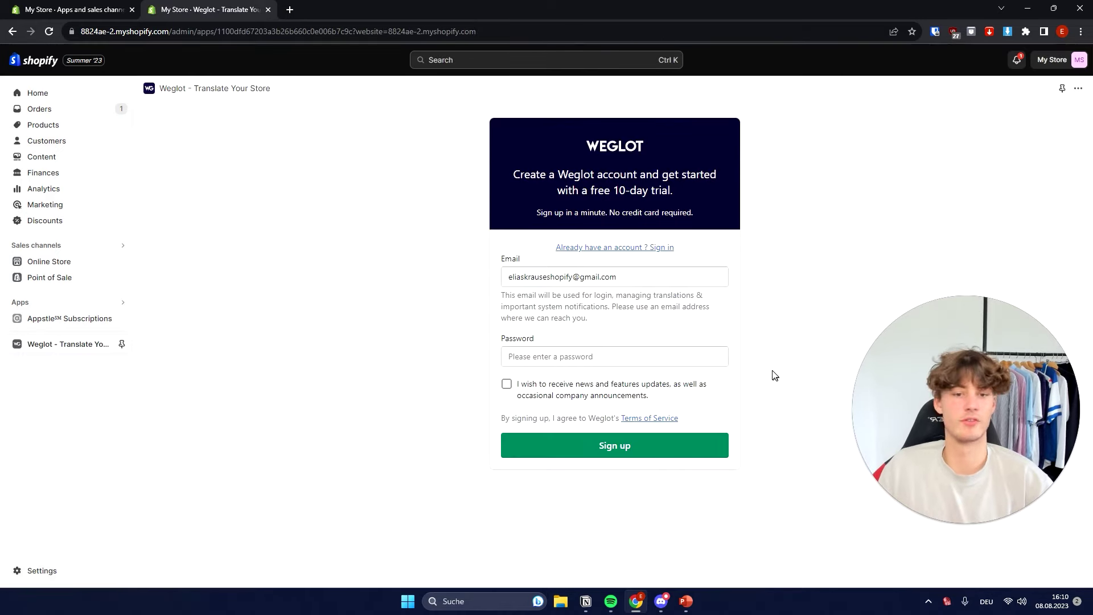
# Step: Enter the account password in the Weglot sign-up form, create the account, and save the login in the browser
pyautogui.click(557, 351)
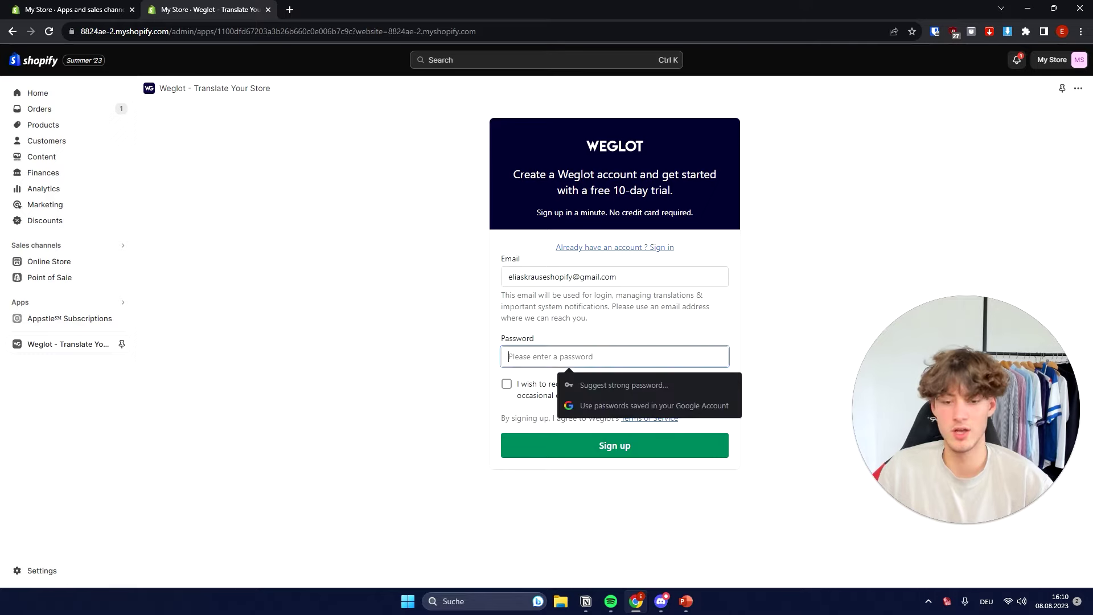
pyautogui.hotkey('ctrl', 'v')
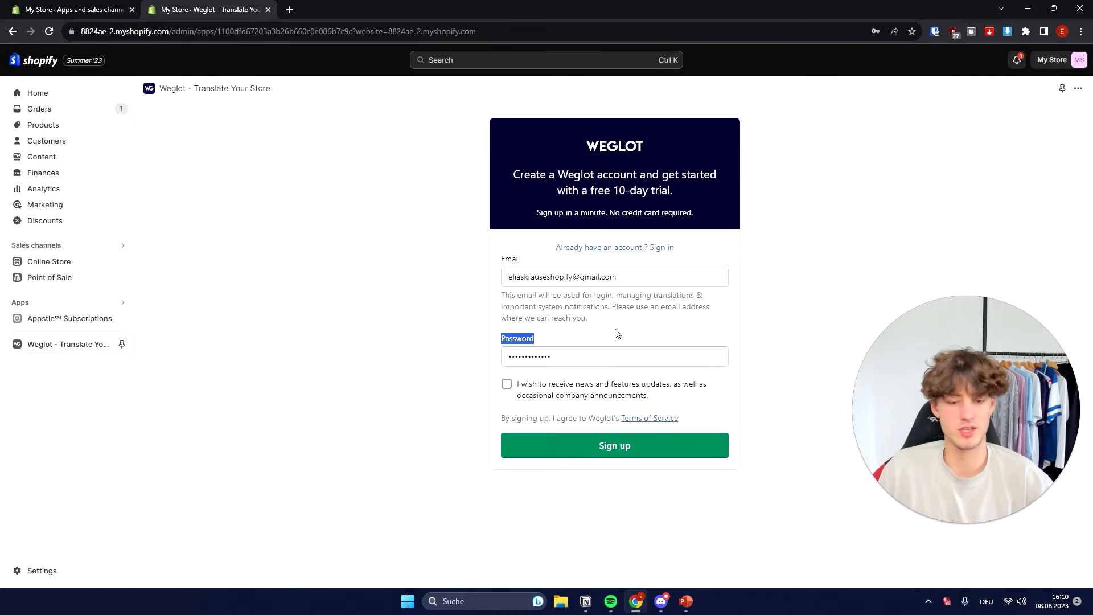
pyautogui.click(641, 449)
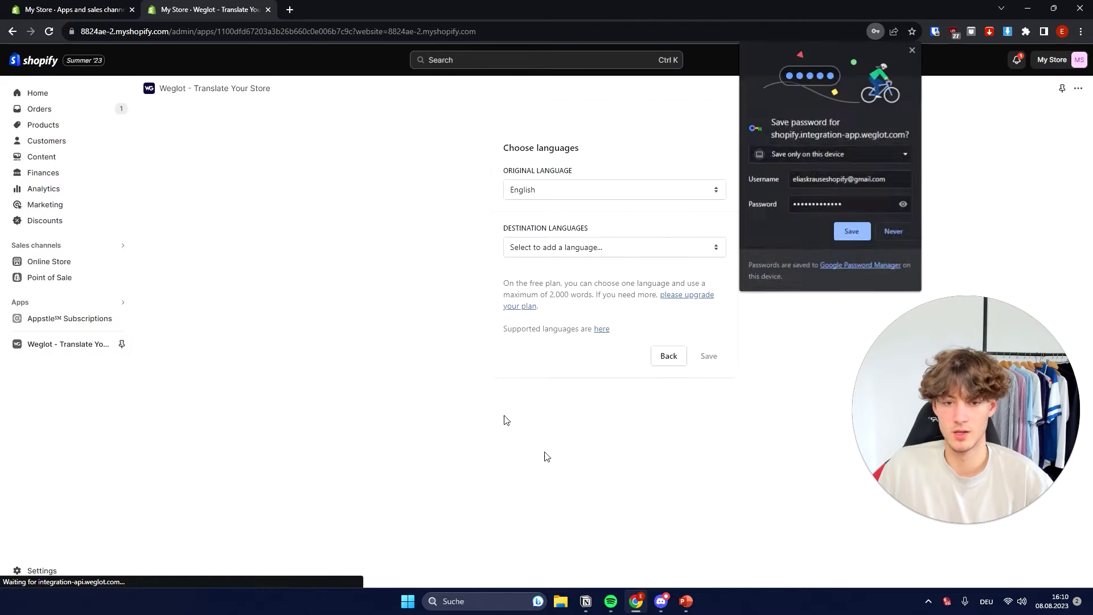
pyautogui.click(856, 231)
# Step: Choose English as the original language in Weglot's language setup
pyautogui.moveTo(595, 150); pyautogui.dragTo(499, 152)
pyautogui.click(553, 161)
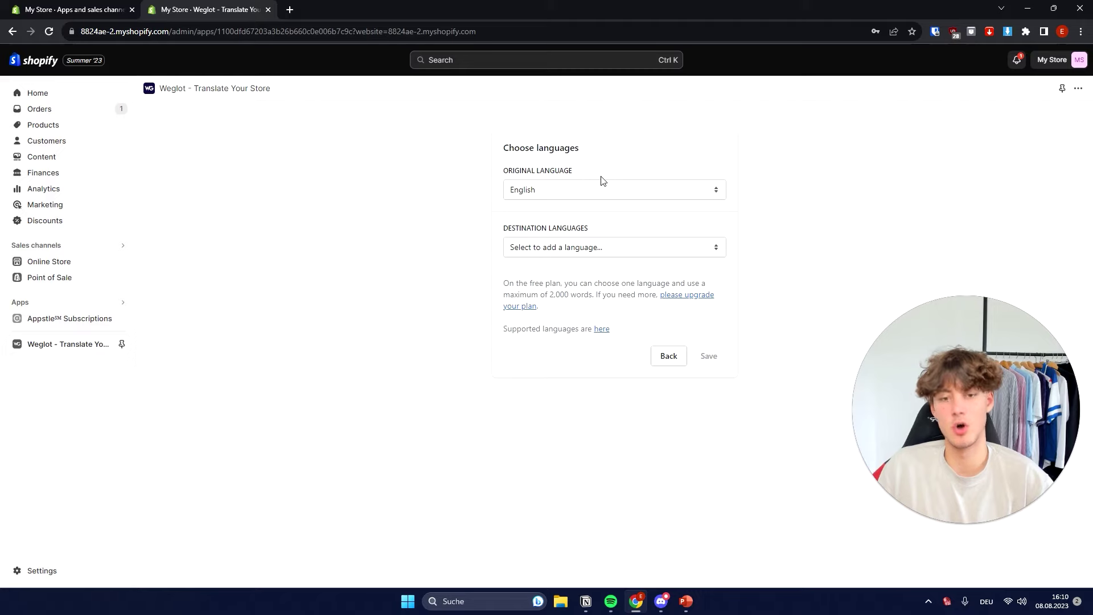
pyautogui.click(562, 192)
pyautogui.click(563, 191)
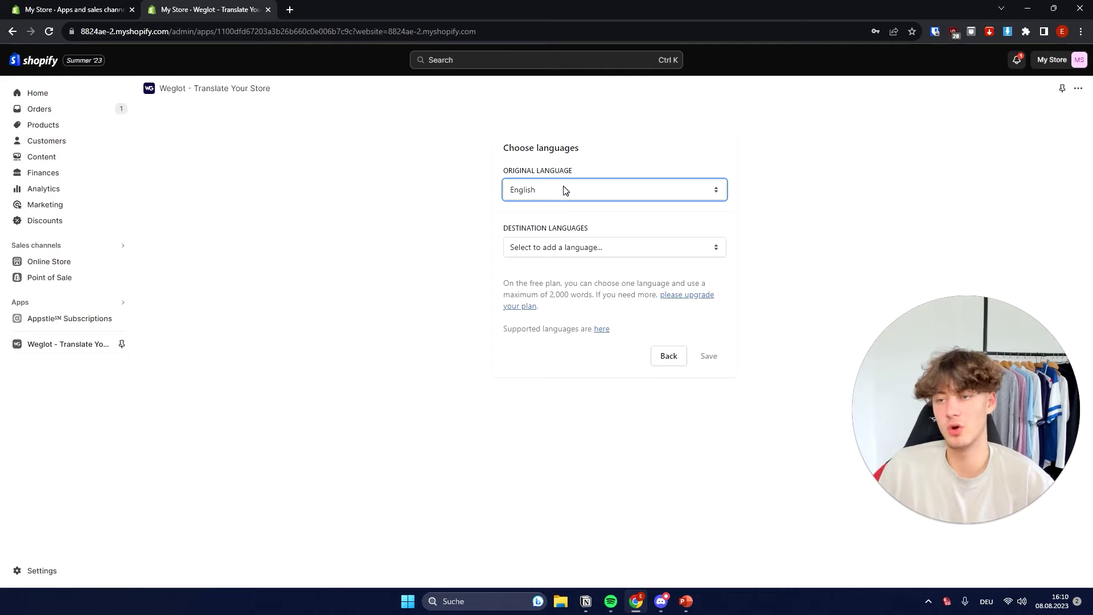
pyautogui.click(563, 190)
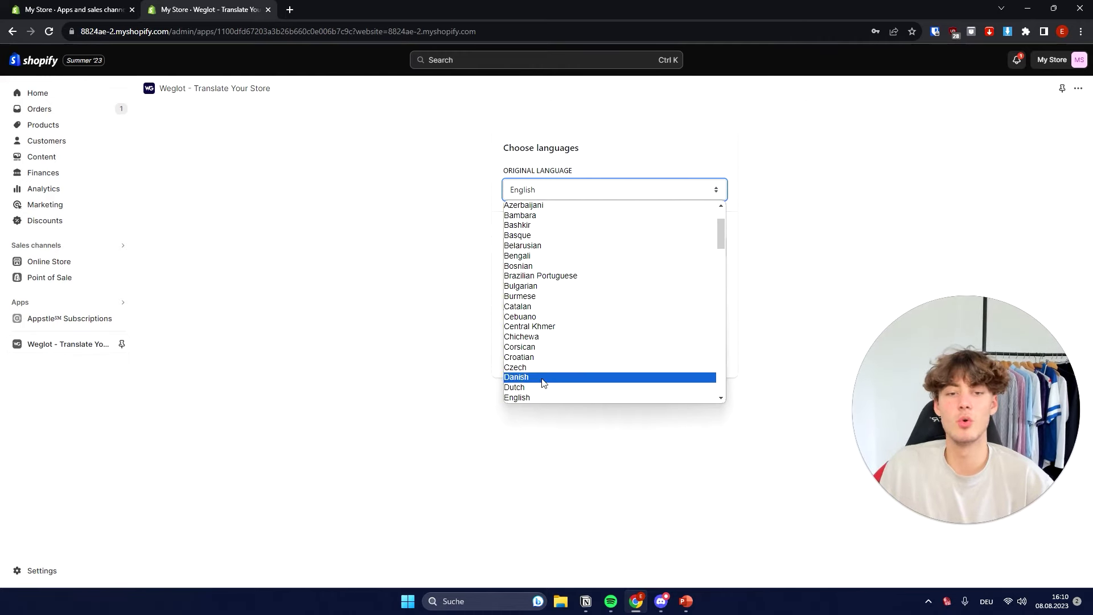
pyautogui.click(573, 398)
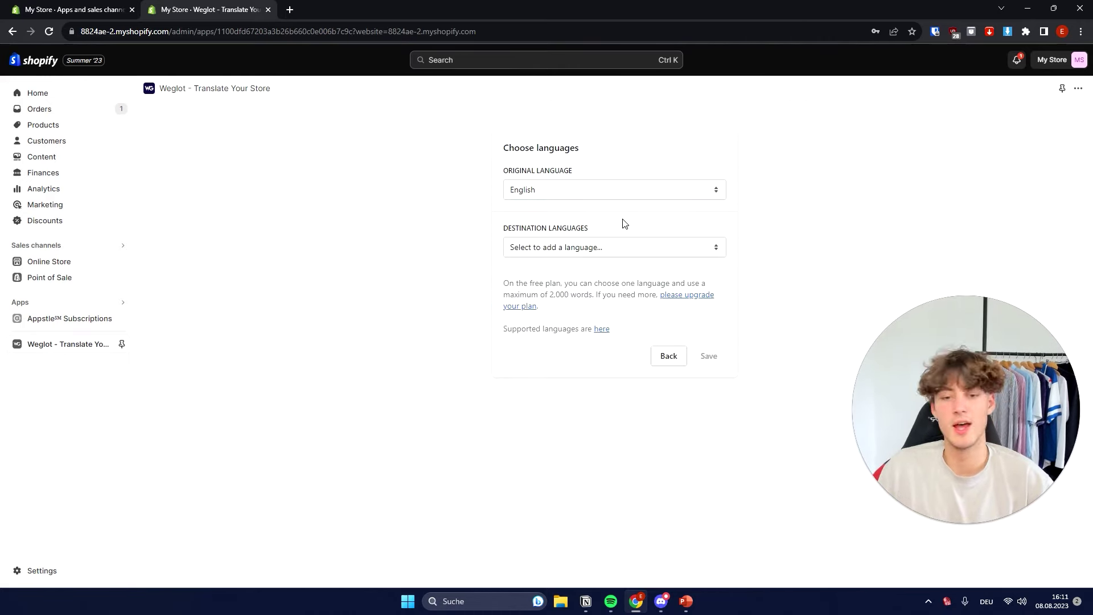
# Step: Add German as the destination language in Weglot's language setup and look through the list for further languages
pyautogui.click(572, 242)
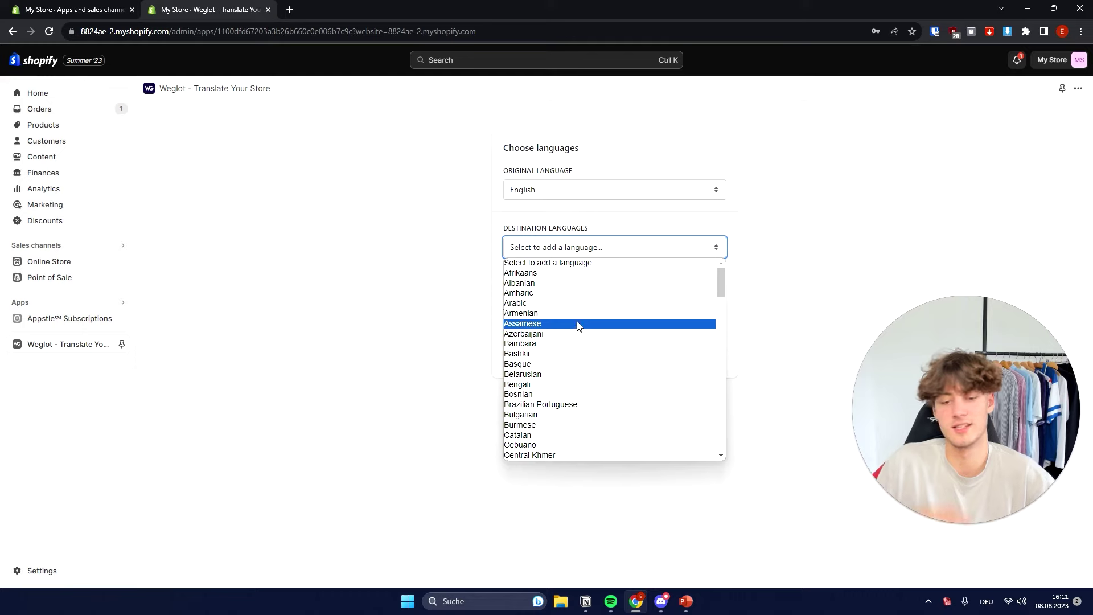
pyautogui.scroll(-10, 580, 300)
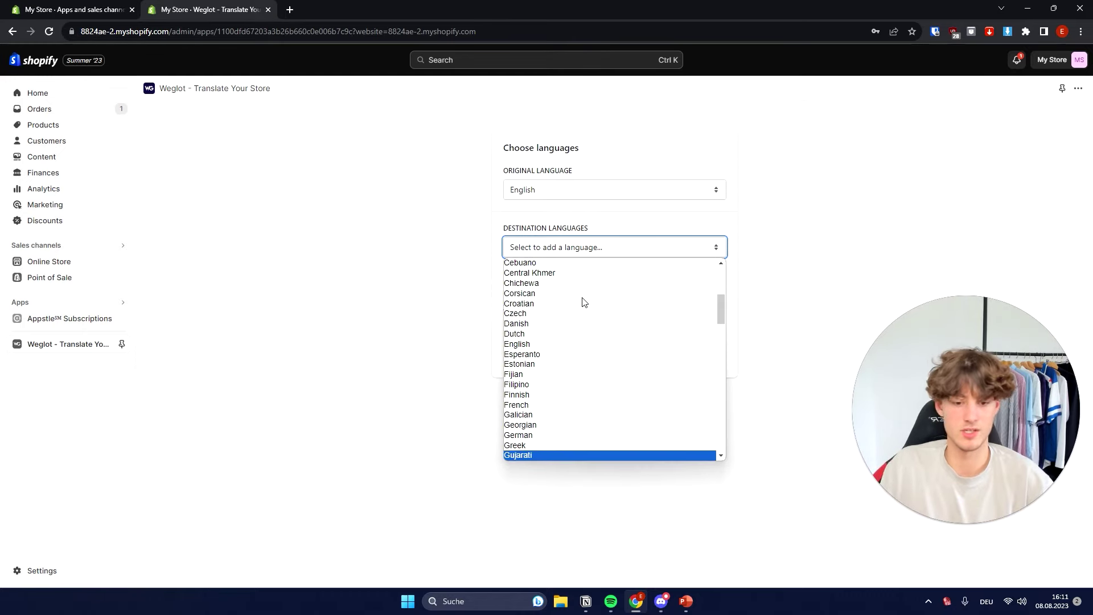
pyautogui.click(551, 435)
pyautogui.click(580, 247)
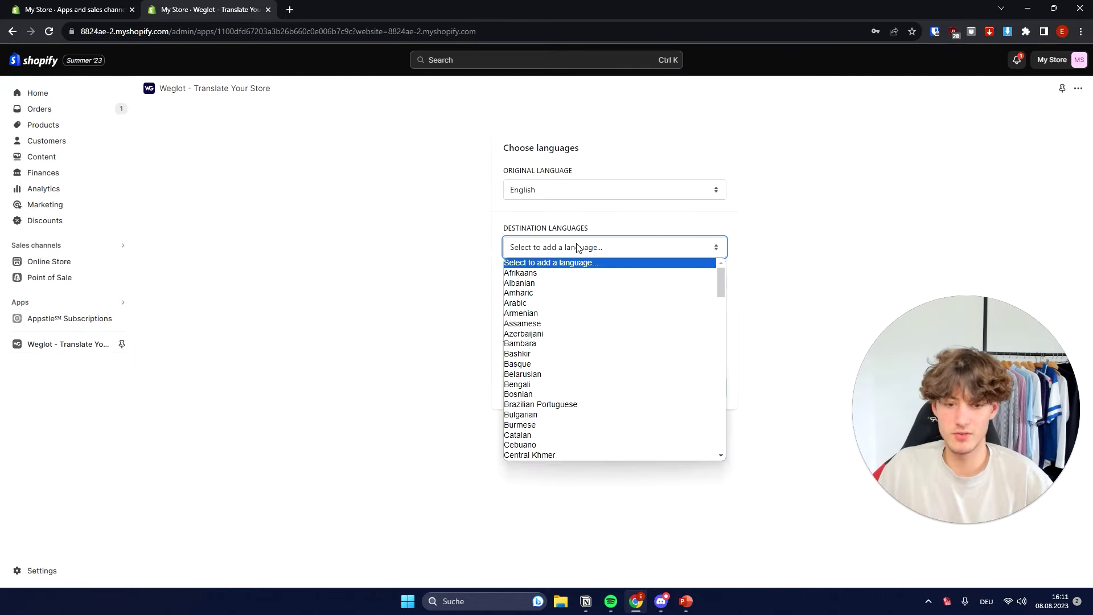
pyautogui.scroll(-15, 585, 341)
pyautogui.scroll(15, 586, 387)
pyautogui.click(624, 266)
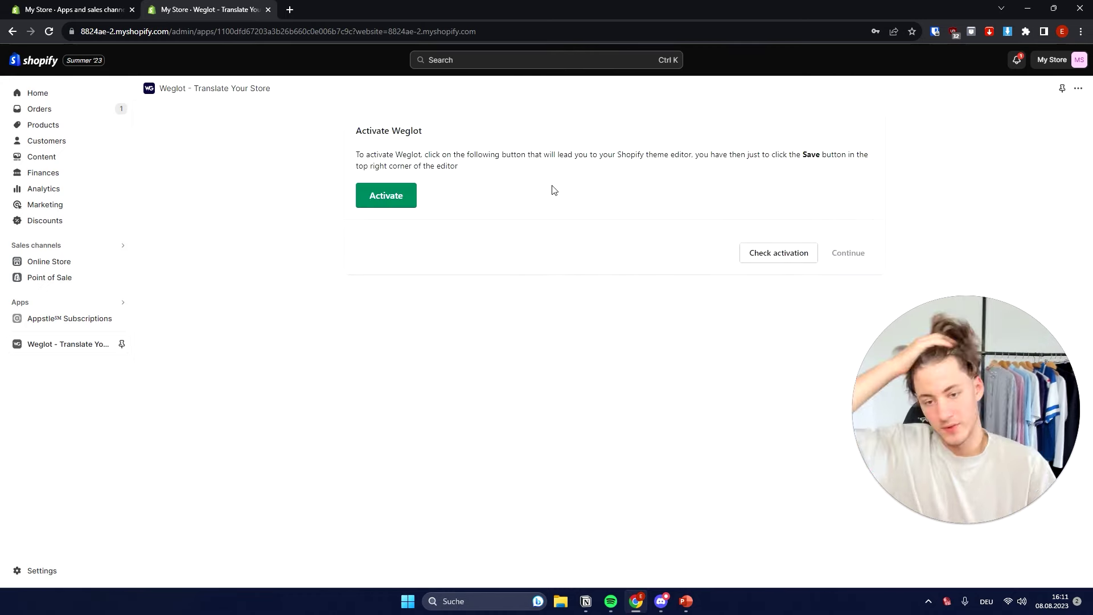
# Step: Activate the Weglot app embed in the Shopify theme editor, then check the activation and complete Weglot's setup
pyautogui.click(386, 194)
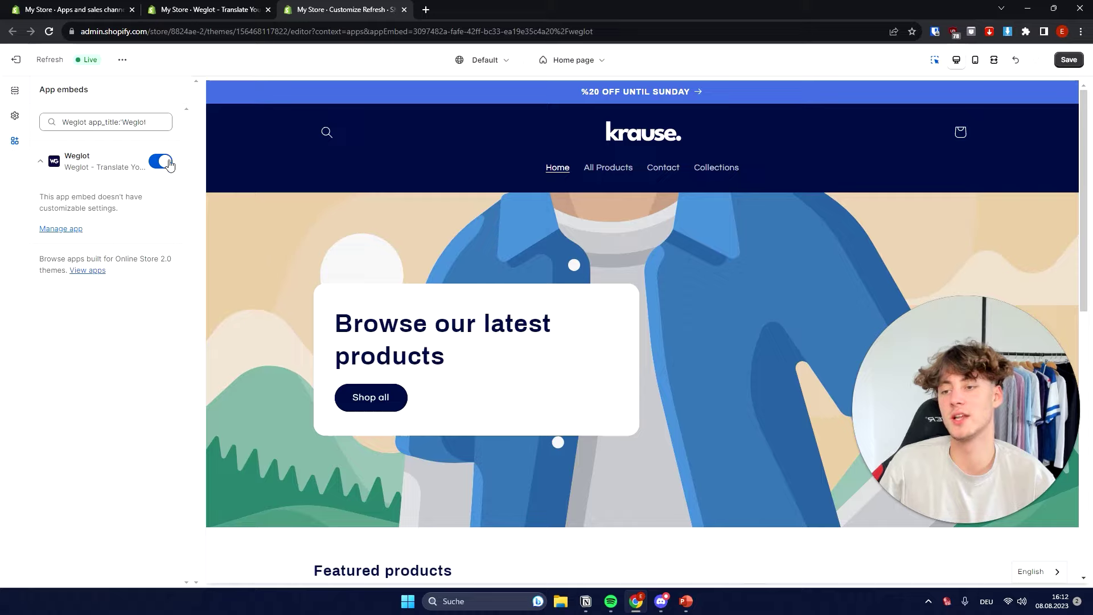
pyautogui.click(229, 7)
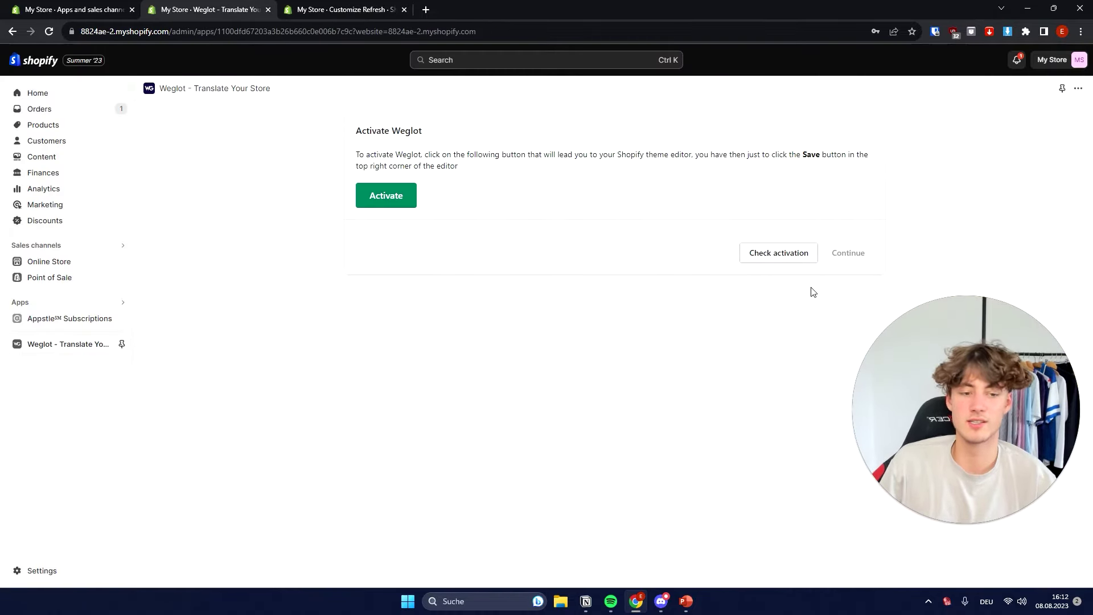
pyautogui.click(797, 261)
pyautogui.click(355, 13)
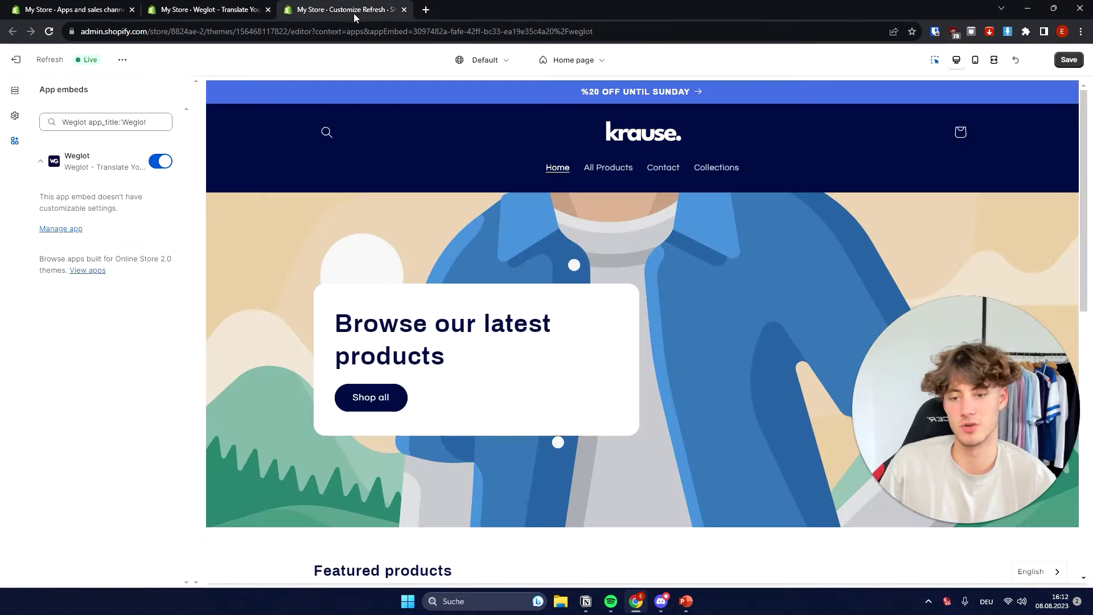
pyautogui.click(226, 7)
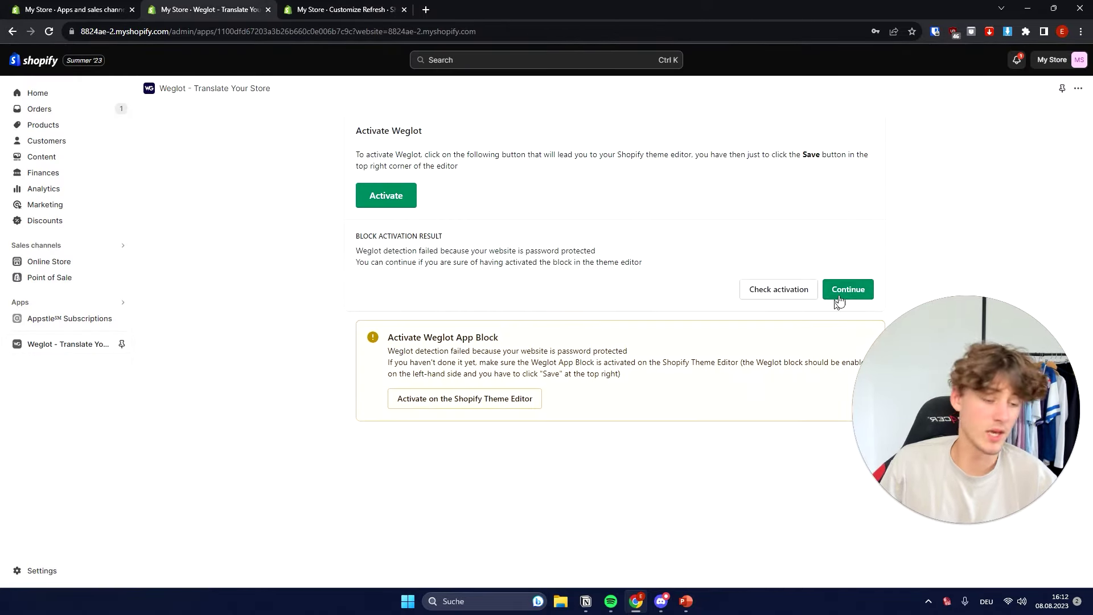
pyautogui.click(840, 290)
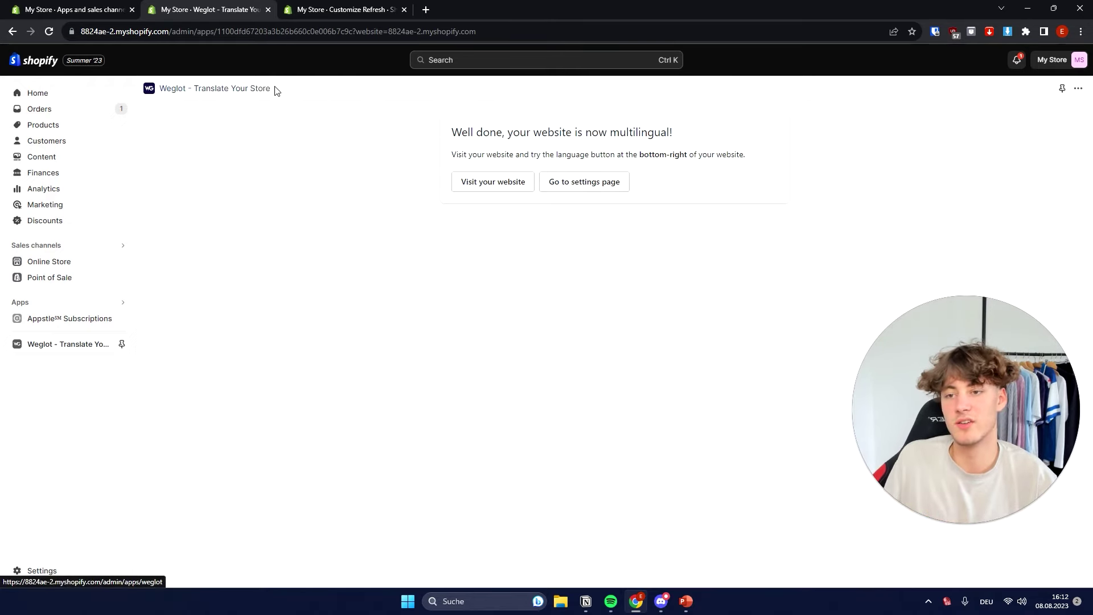
# Step: Switch the store's home page preview in the theme editor to Deutsch and look through the translated content
pyautogui.click(342, 10)
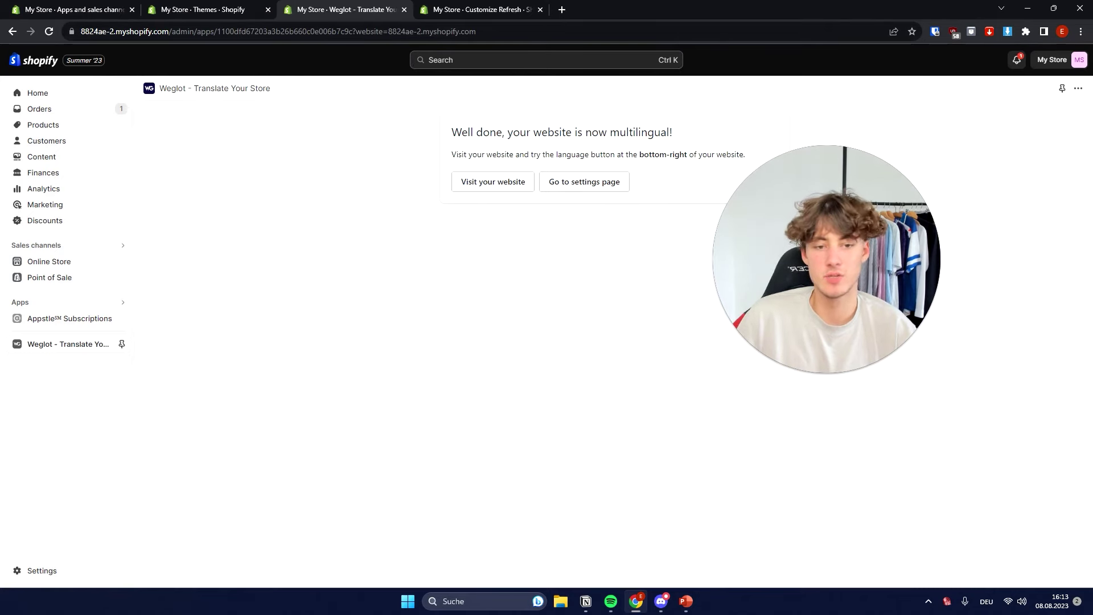
pyautogui.click(724, 157)
pyautogui.click(482, 8)
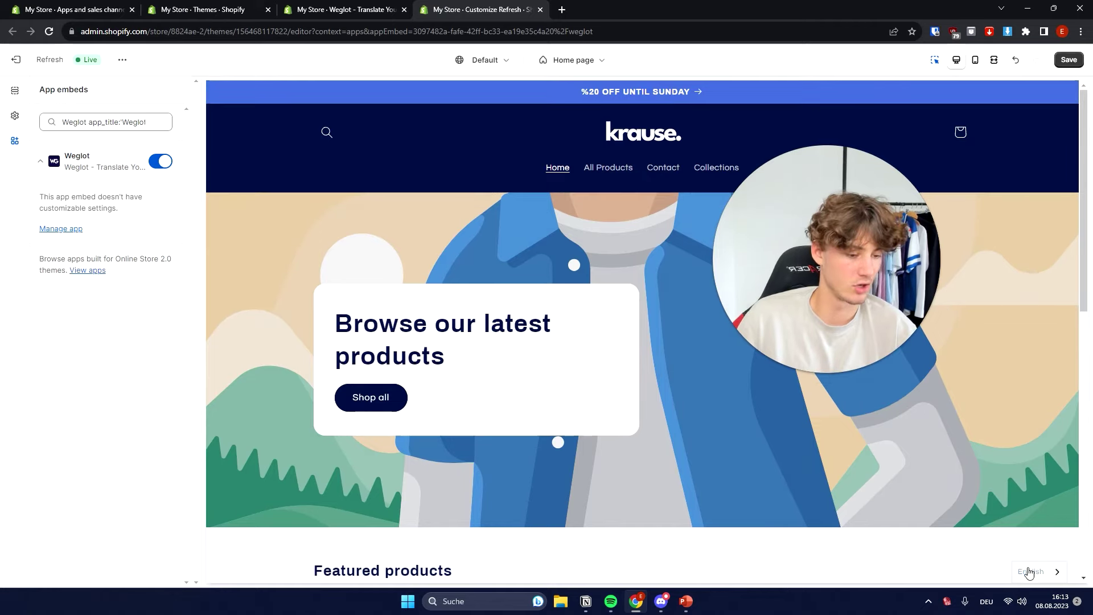
pyautogui.click(1052, 575)
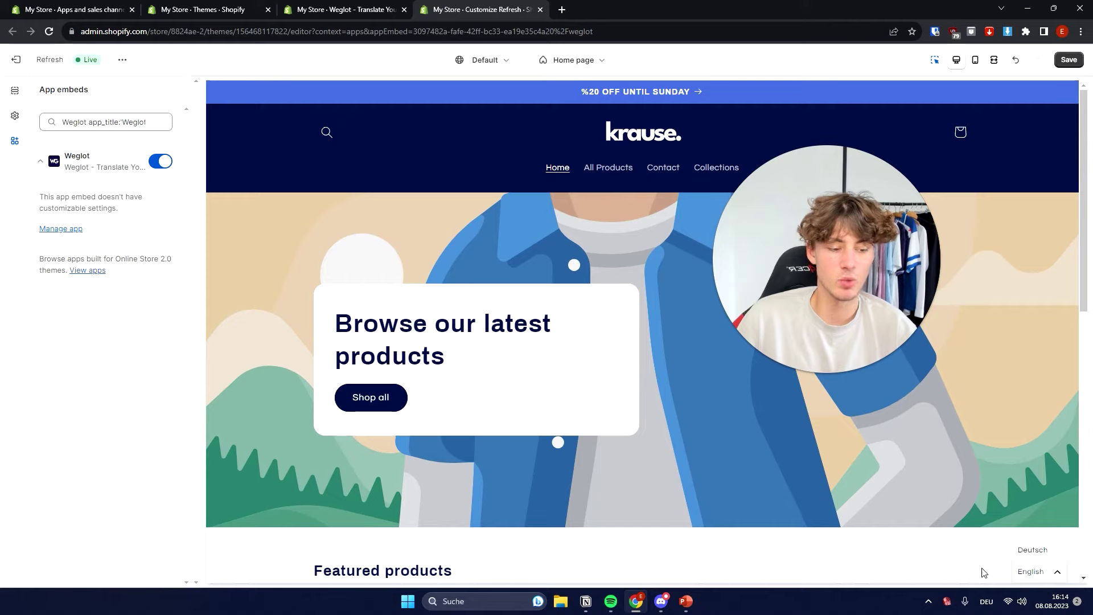
pyautogui.click(1040, 556)
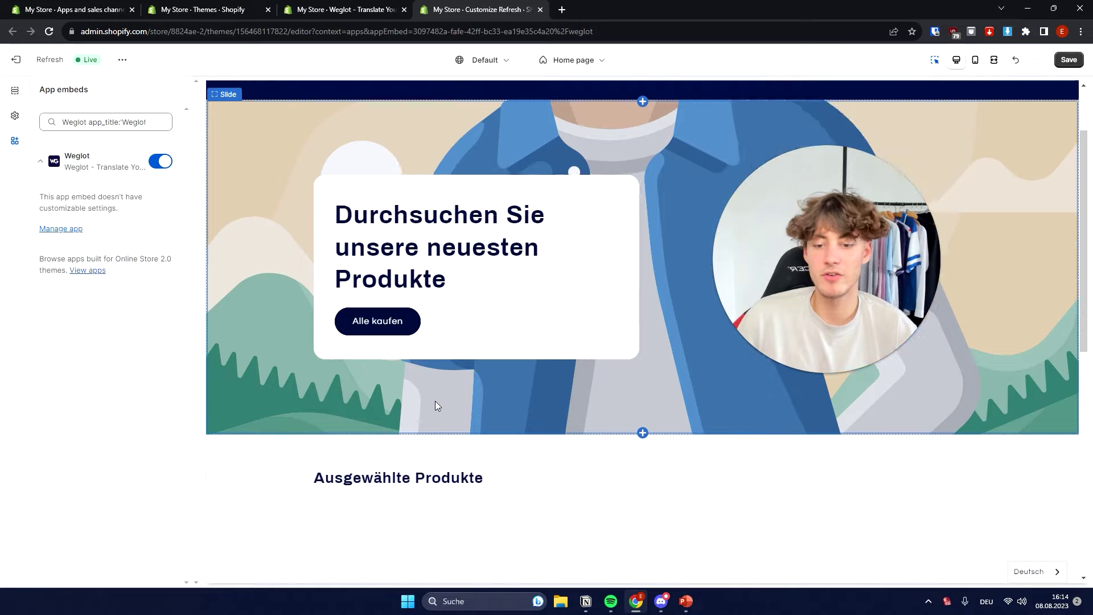
pyautogui.scroll(-9, 437, 406)
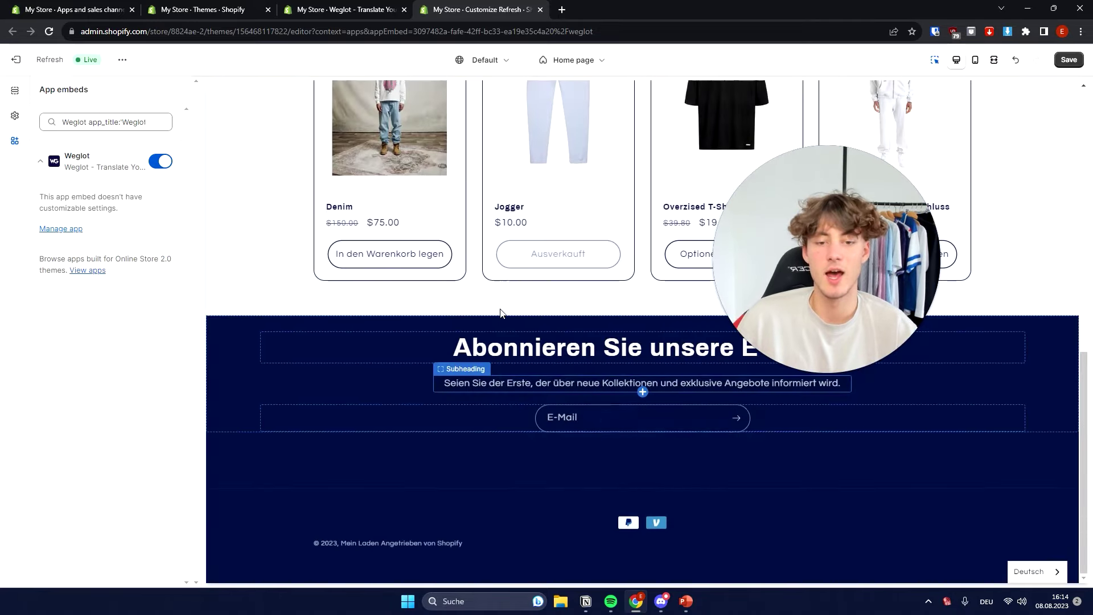
pyautogui.scroll(2, 501, 330)
# Step: Open the Weglot app's settings page and review its language, language selector and advanced settings
pyautogui.click(367, 9)
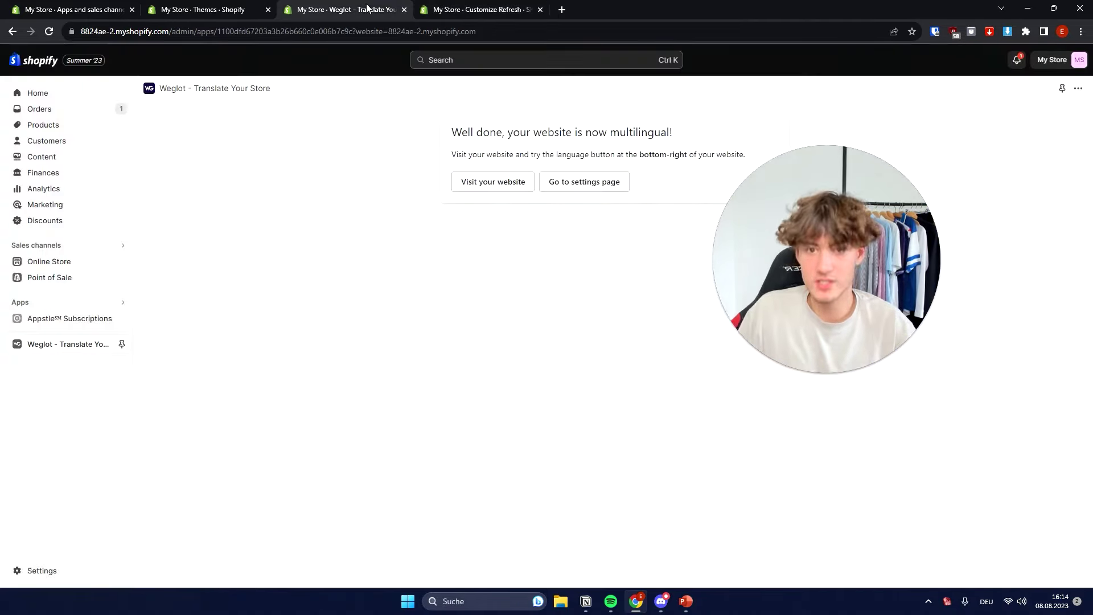
pyautogui.click(481, 9)
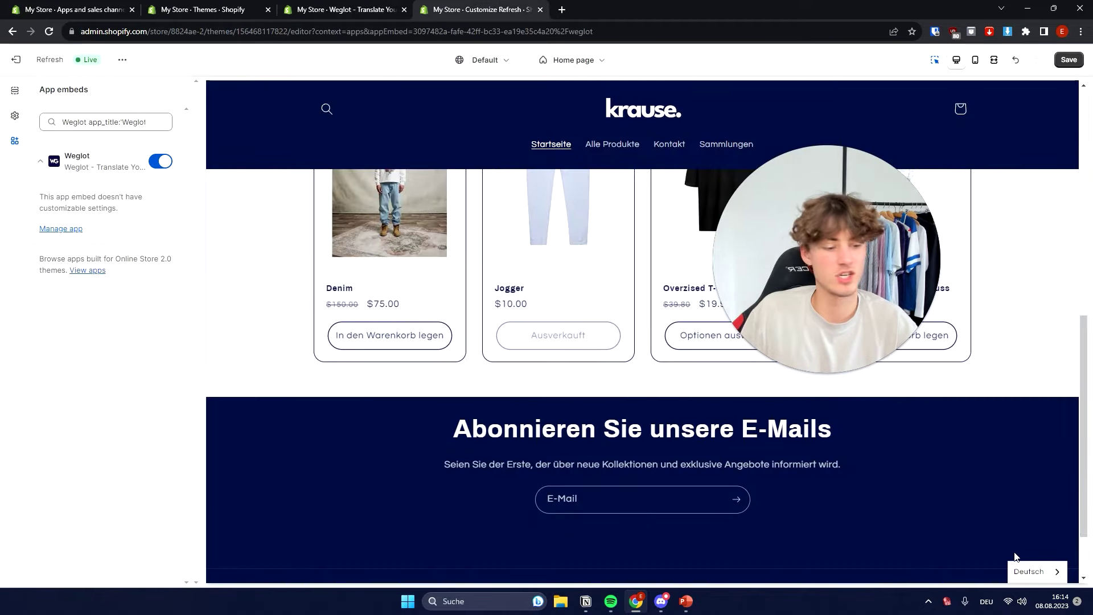
pyautogui.click(379, 9)
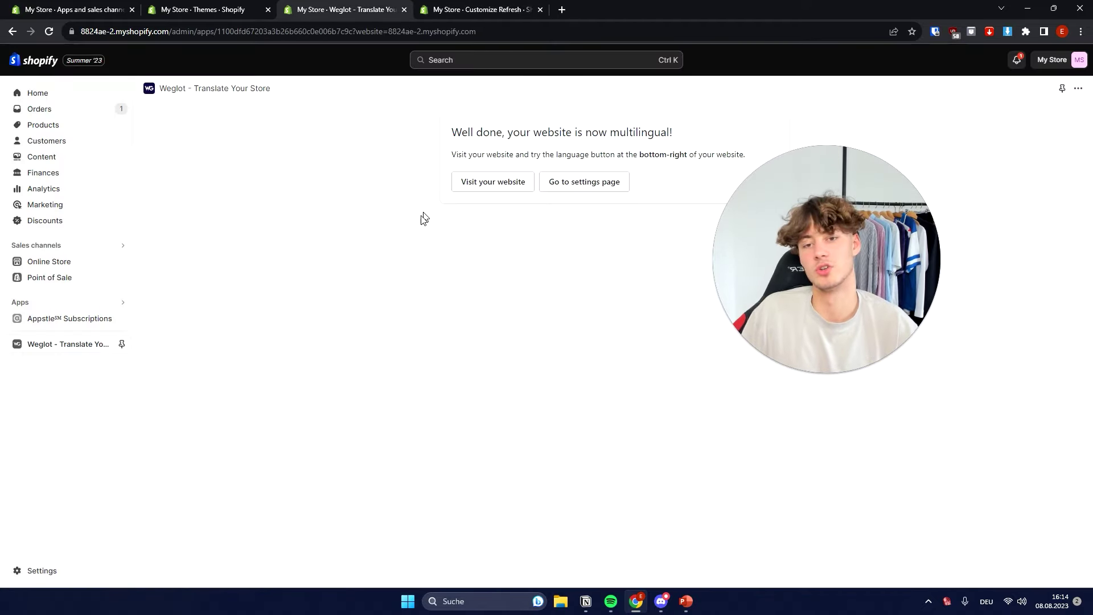
pyautogui.click(589, 182)
pyautogui.scroll(-4, 699, 308)
pyautogui.scroll(4, 488, 199)
pyautogui.scroll(-2, 560, 188)
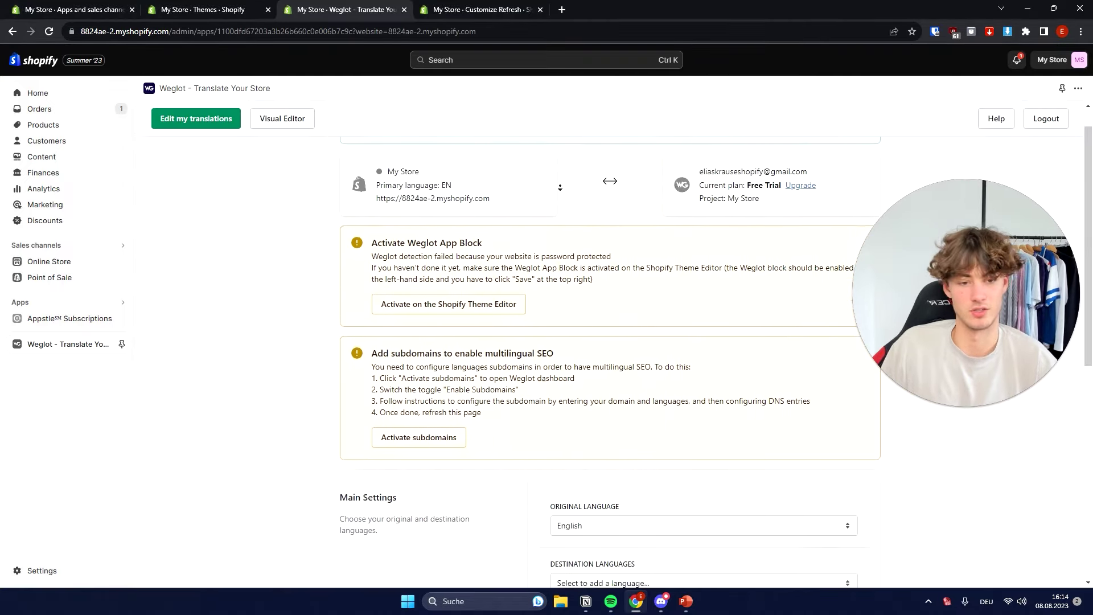
pyautogui.scroll(-7, 560, 187)
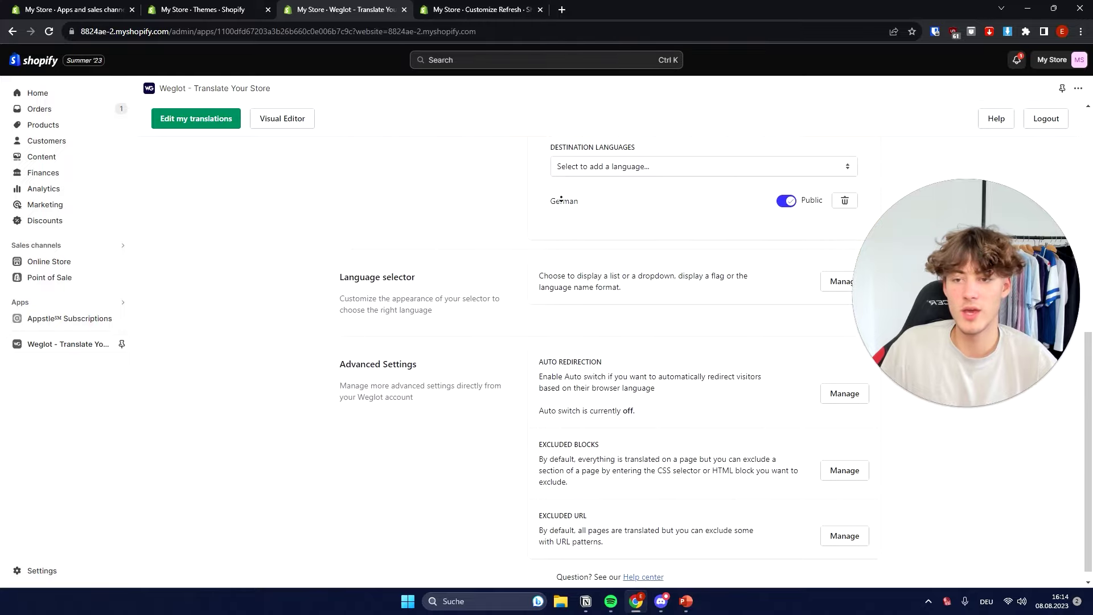
pyautogui.scroll(8, 561, 198)
# Step: Open the Weglot dashboard for editing translations from the Weglot app and sign in with the account password
pyautogui.click(195, 118)
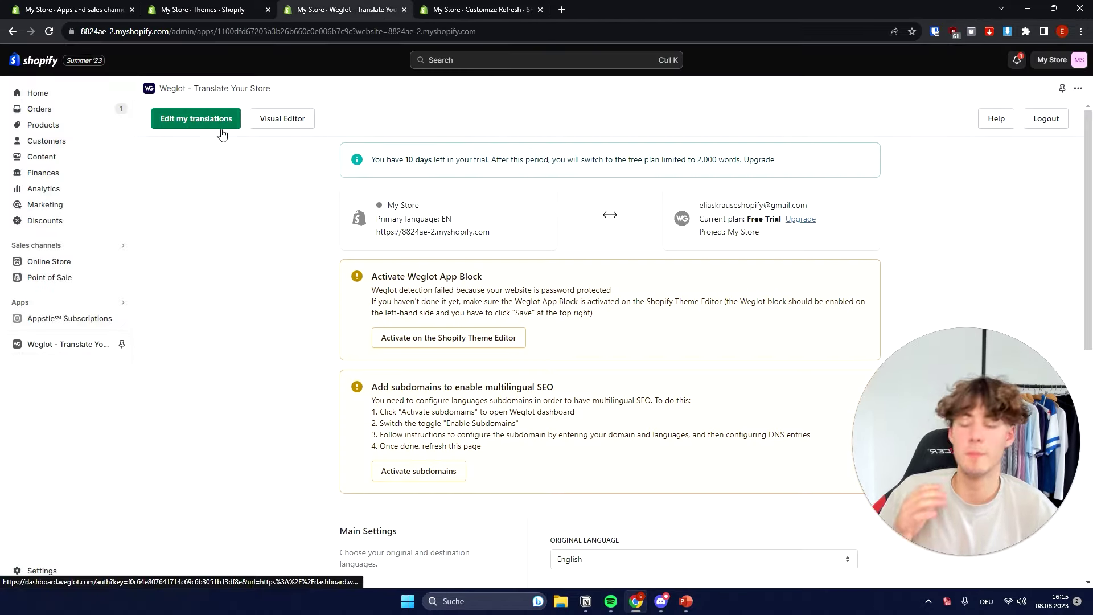
pyautogui.click(220, 132)
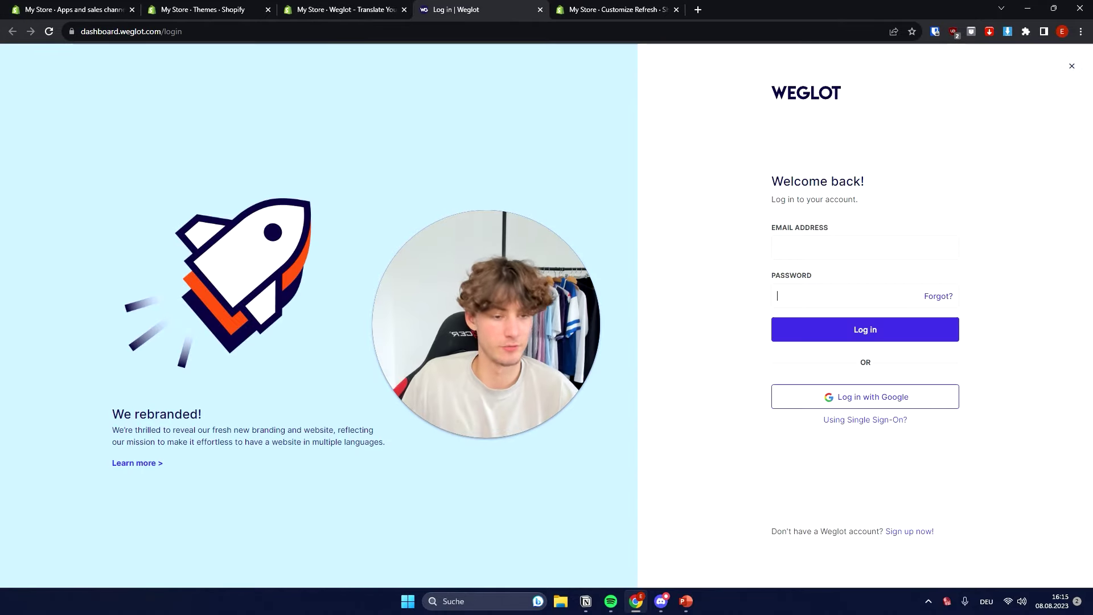
pyautogui.click(778, 295)
pyautogui.click(846, 327)
pyautogui.click(832, 333)
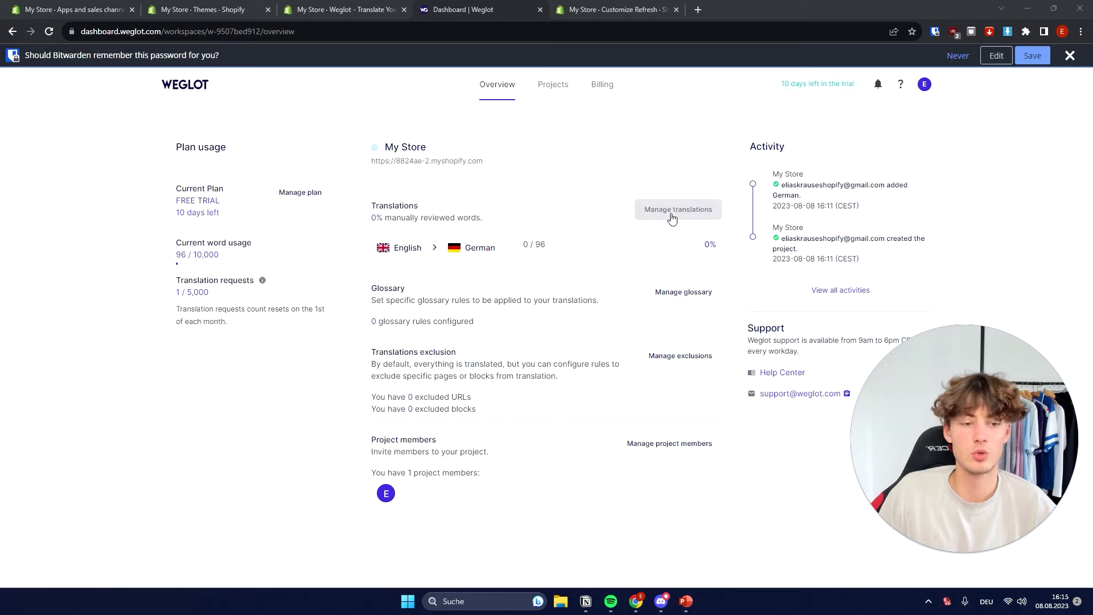
# Step: Open the project's English to German translation list and look through the automatic translations
pyautogui.click(704, 218)
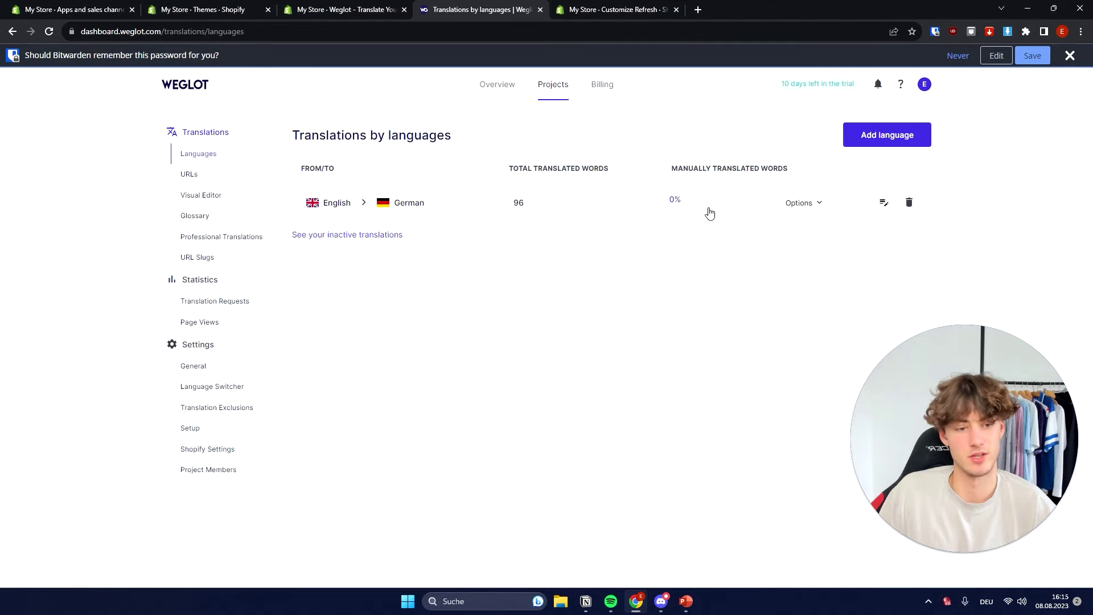
pyautogui.click(676, 214)
pyautogui.scroll(-10, 432, 285)
pyautogui.scroll(-9, 447, 338)
pyautogui.scroll(12, 603, 471)
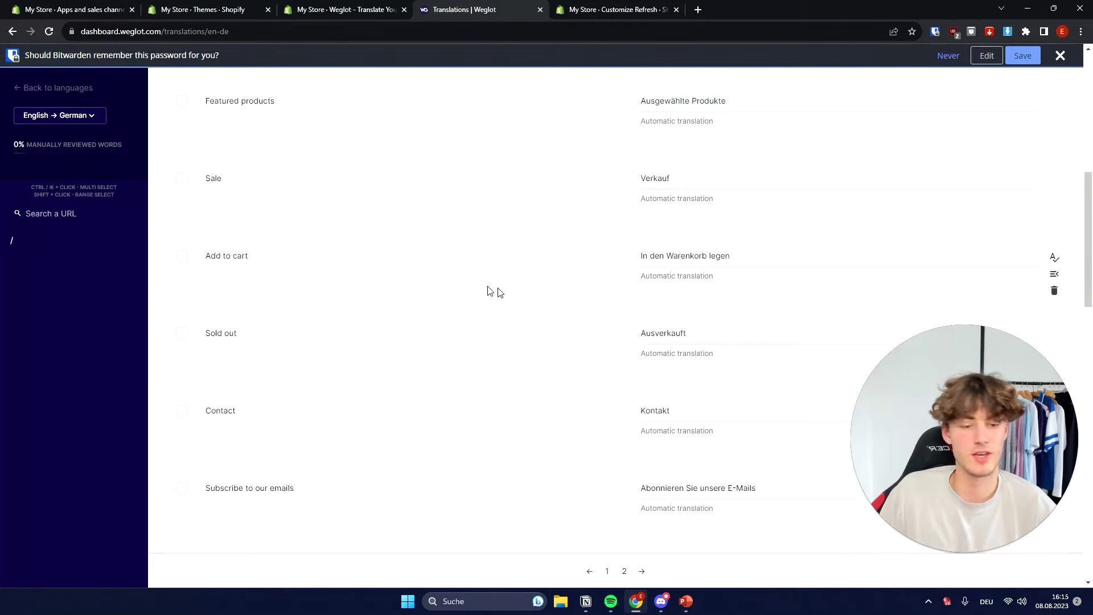
pyautogui.scroll(6, 512, 273)
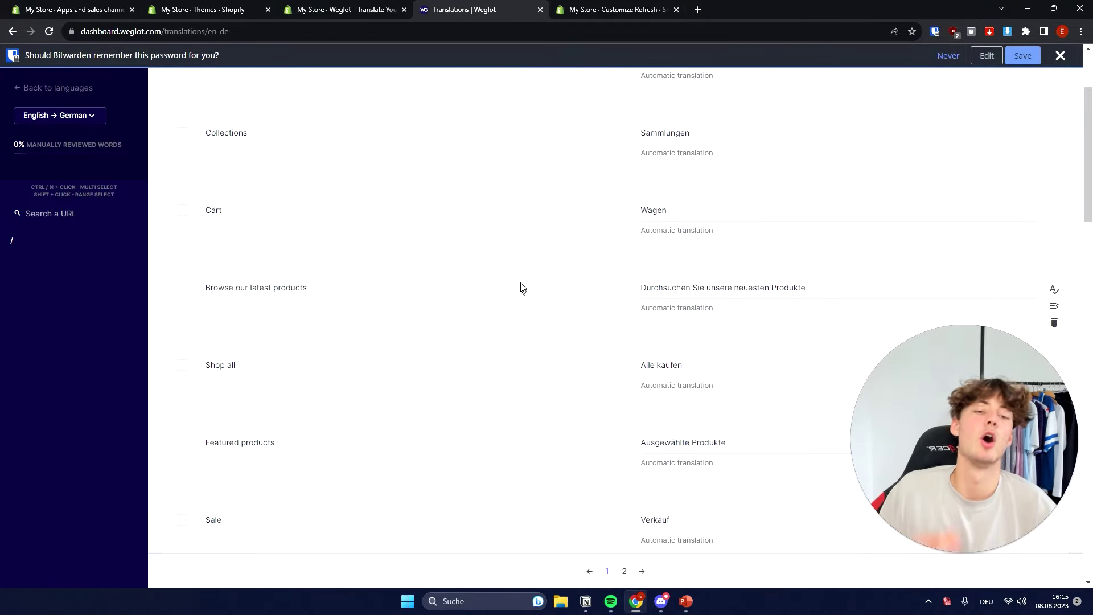
pyautogui.scroll(3, 459, 237)
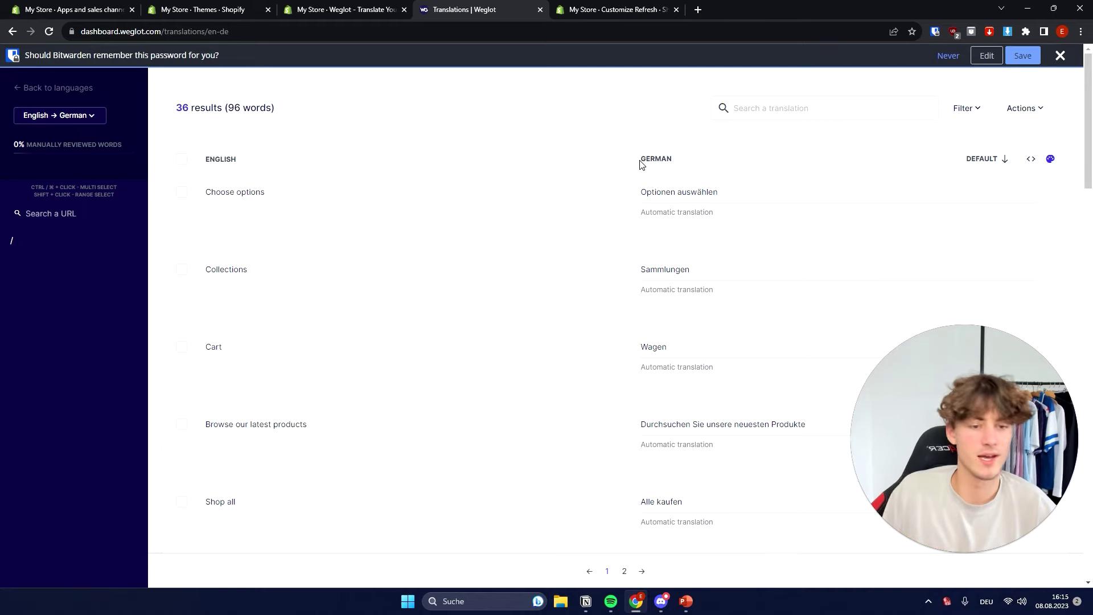
pyautogui.hotkey('alt', 'Left')
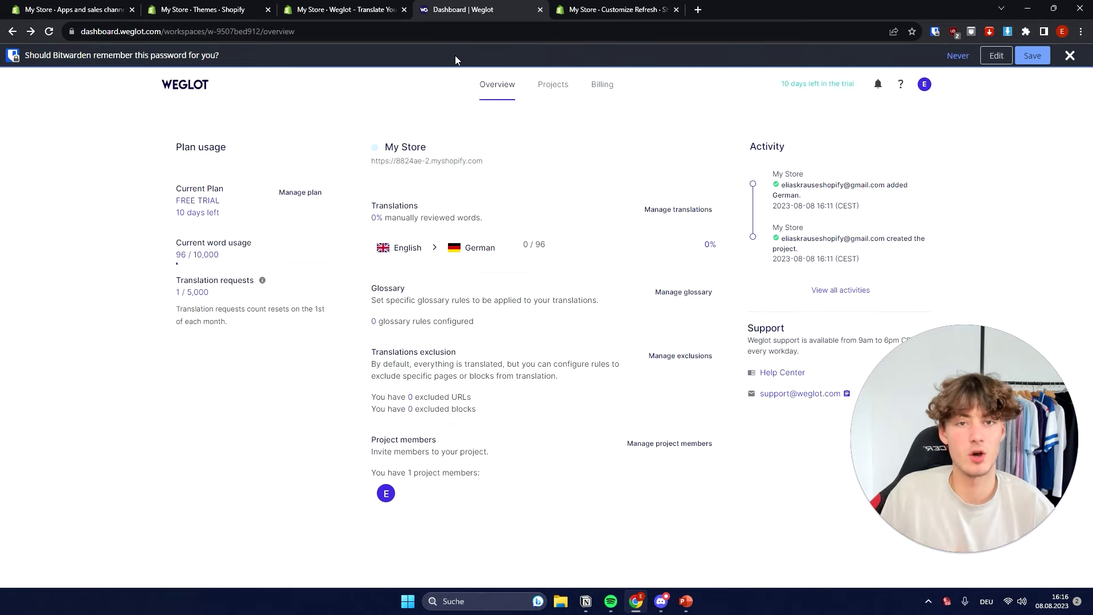
# Step: Go to the Visual Editor in the project's translation management and start editing the store
pyautogui.click(679, 210)
pyautogui.click(196, 195)
pyautogui.scroll(-2, 660, 342)
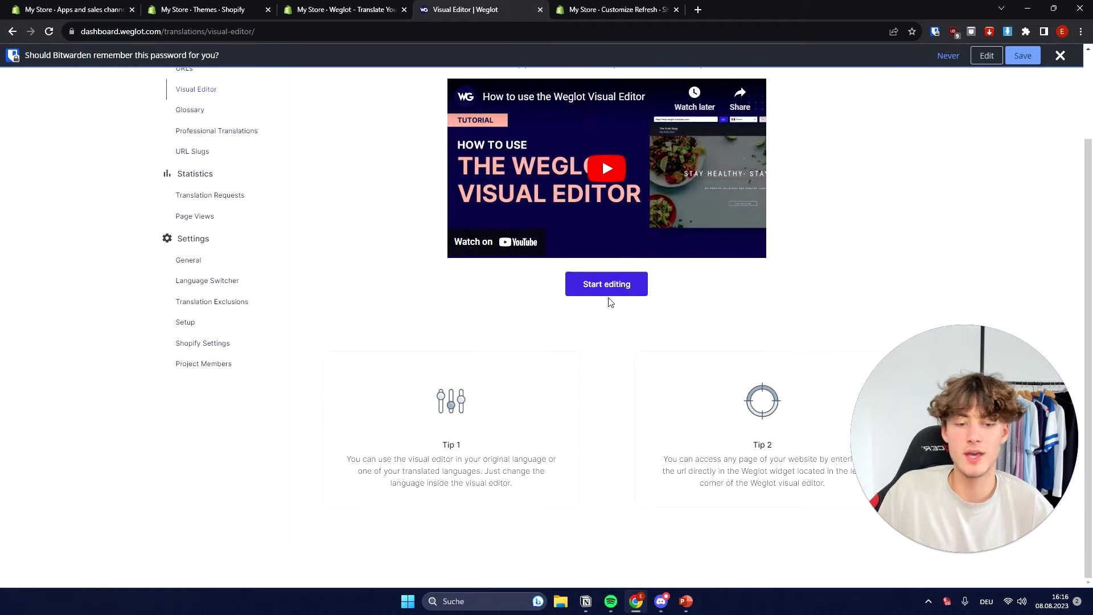
pyautogui.click(606, 284)
# Step: Look through the store's home page and its editable text elements in Weglot's visual editor
pyautogui.scroll(-2, 586, 276)
pyautogui.scroll(3, 411, 225)
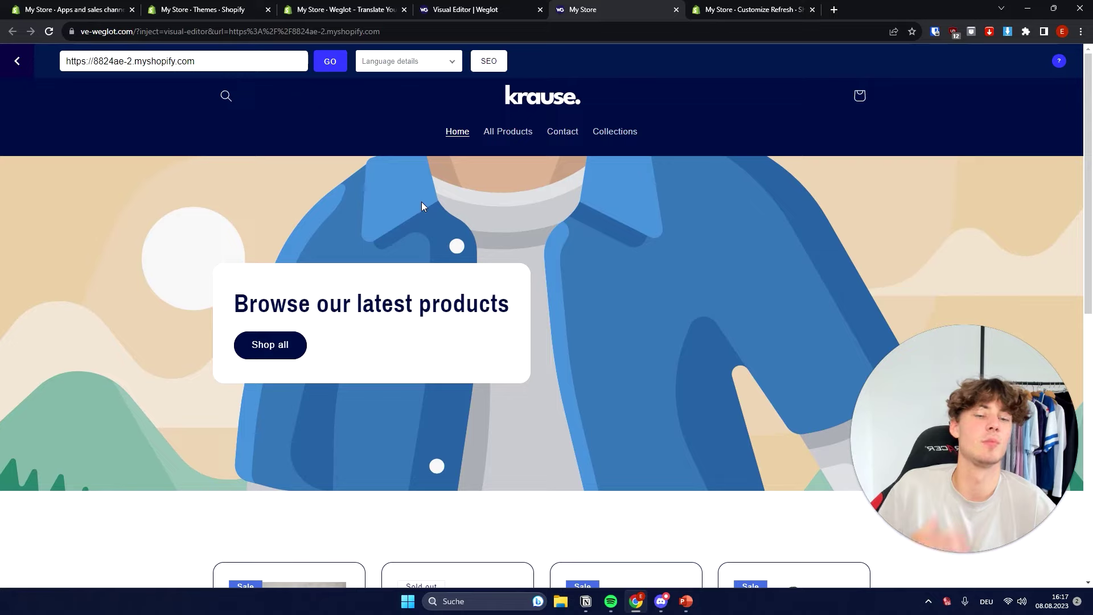
pyautogui.scroll(-5, 421, 202)
pyautogui.scroll(5, 560, 209)
pyautogui.scroll(-9, 512, 210)
pyautogui.scroll(6, 515, 107)
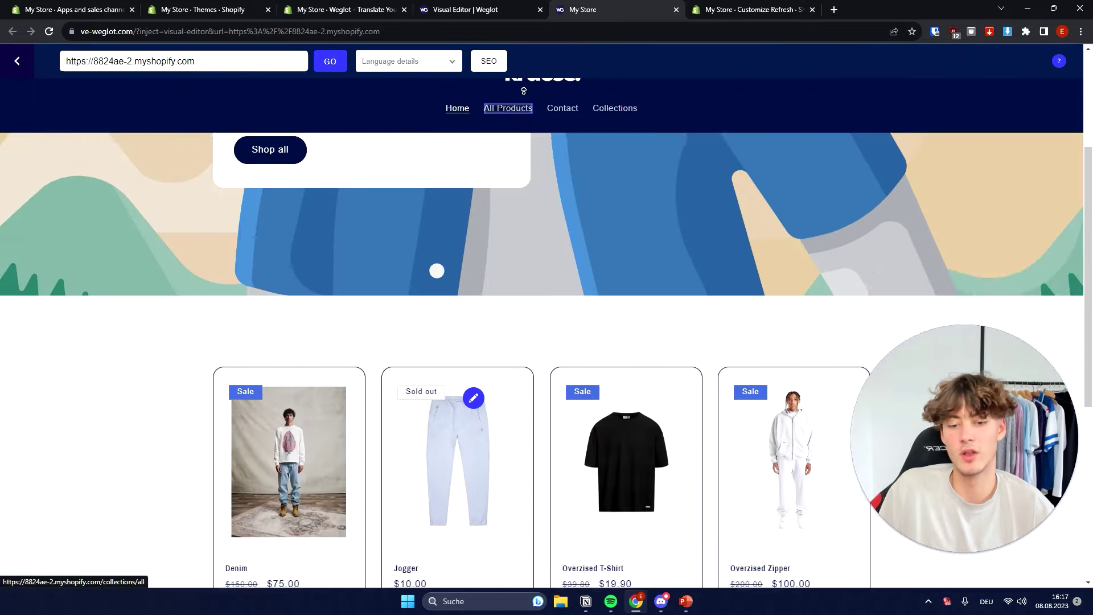
pyautogui.scroll(3, 555, 235)
pyautogui.scroll(-5, 556, 235)
pyautogui.scroll(5, 450, 204)
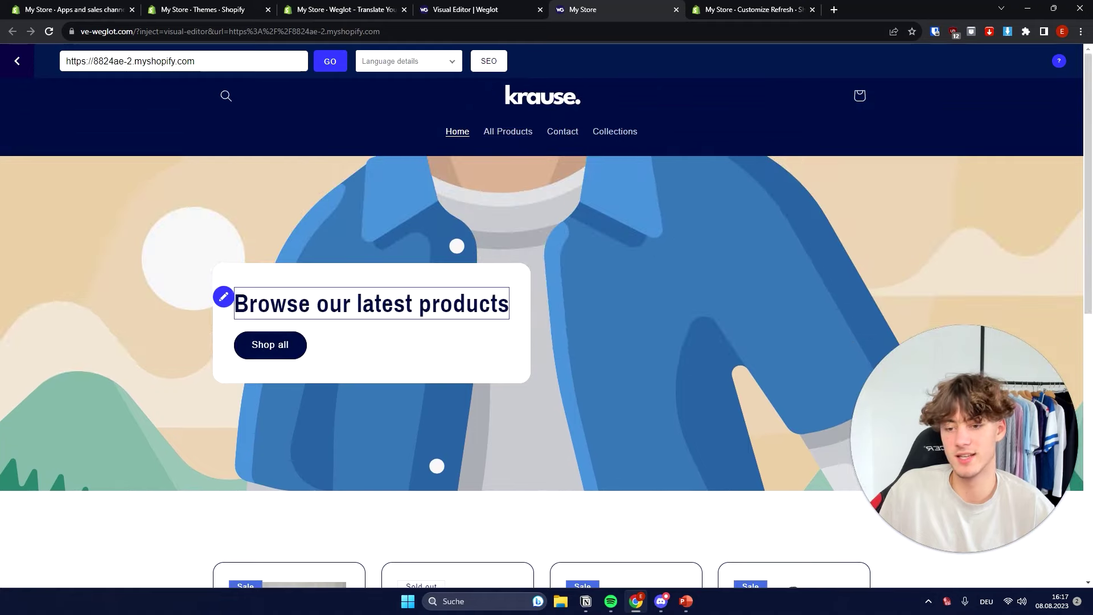
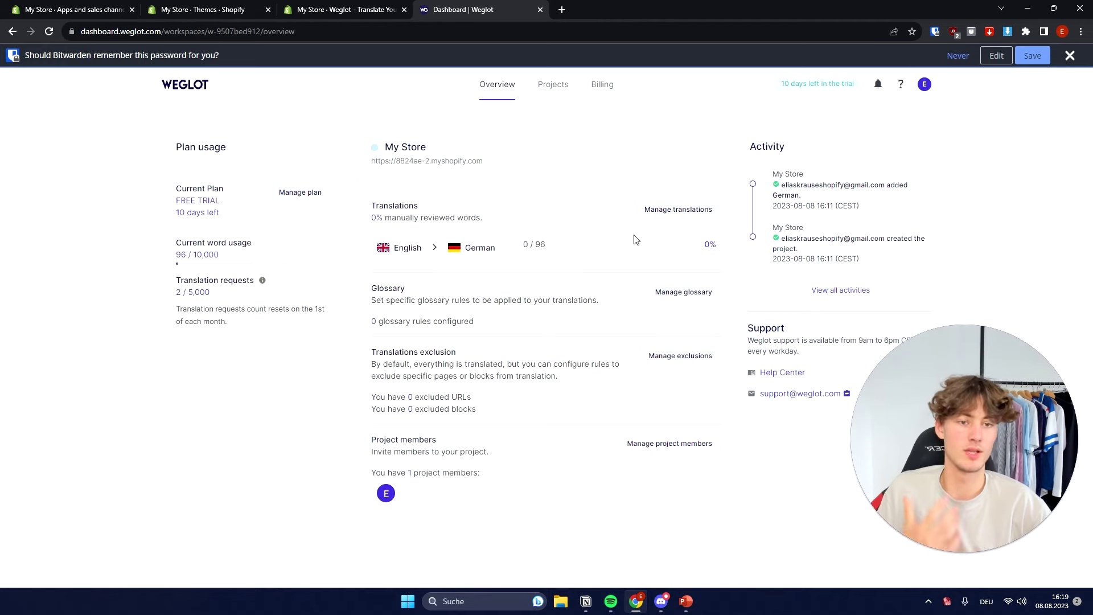
# Step: Open the project's language switcher settings and launch the Switcher Editor for the store
pyautogui.click(674, 220)
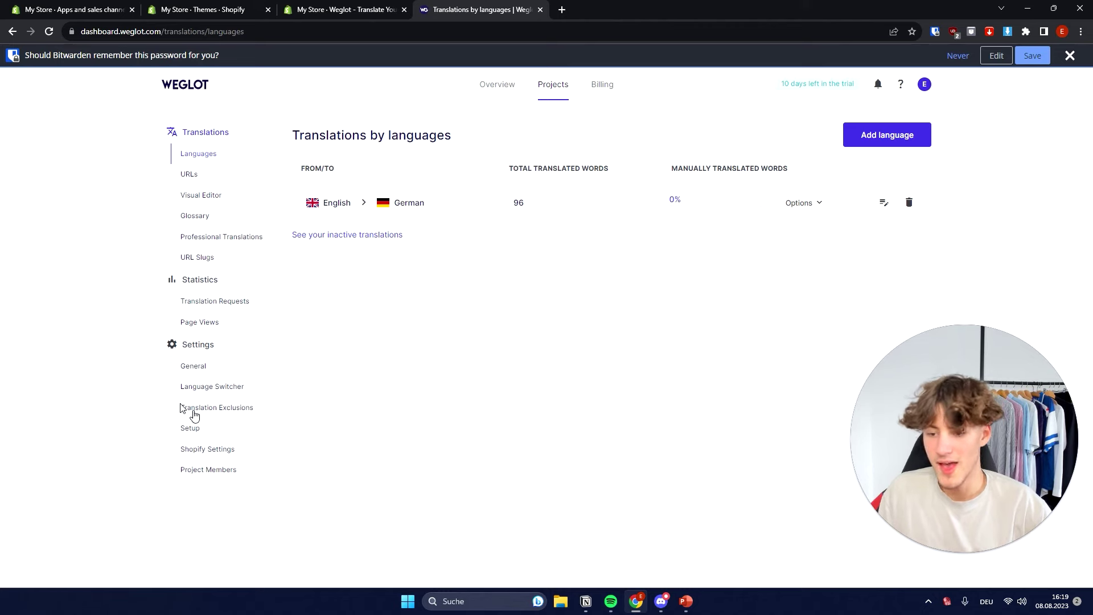
pyautogui.click(212, 387)
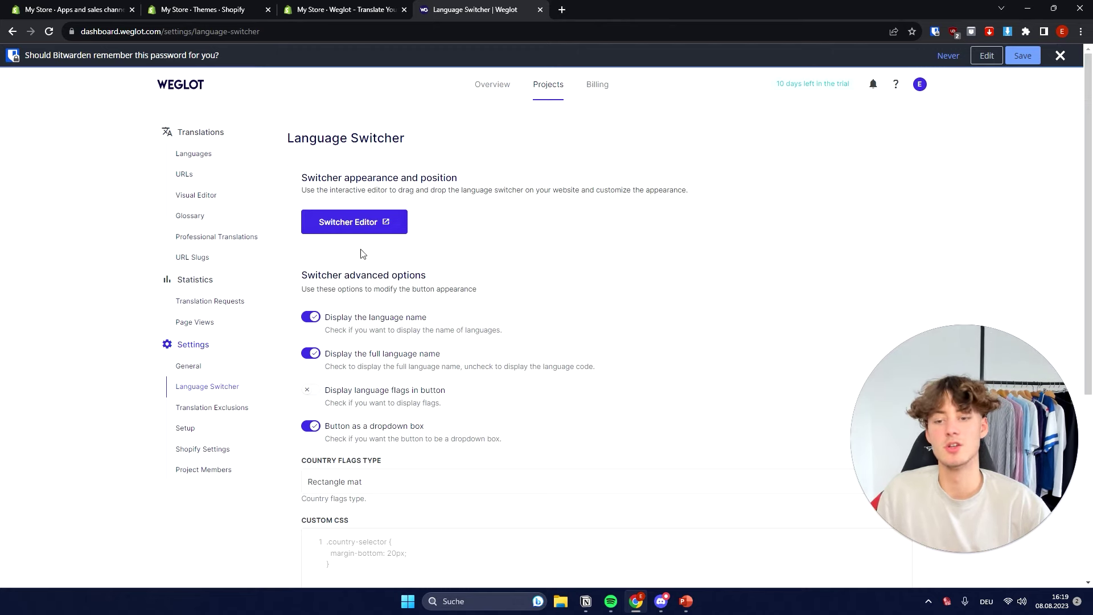
pyautogui.click(354, 224)
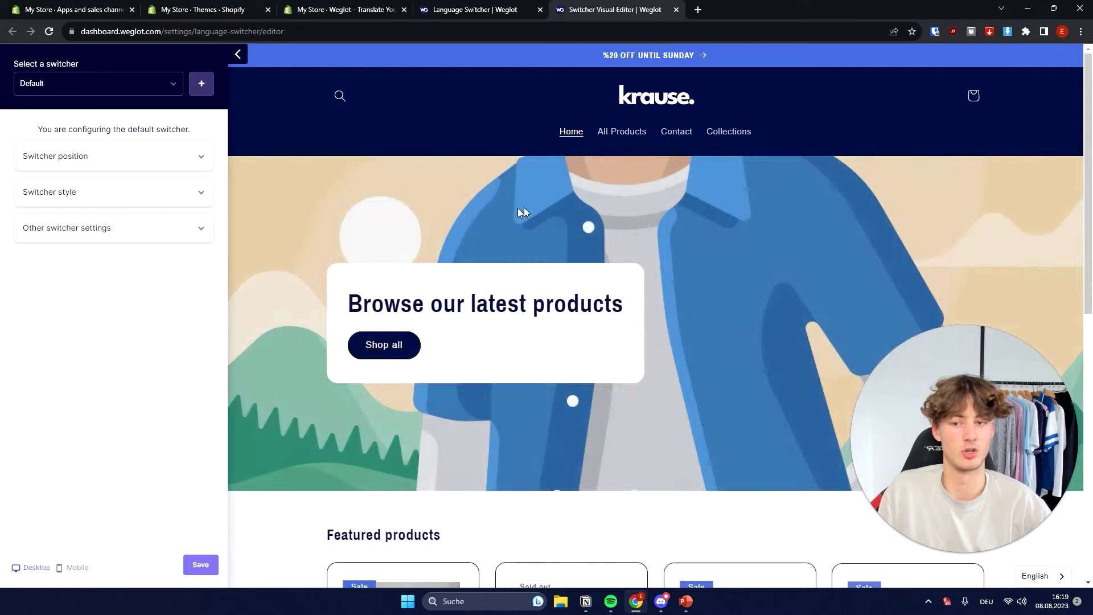
pyautogui.scroll(-2, 524, 208)
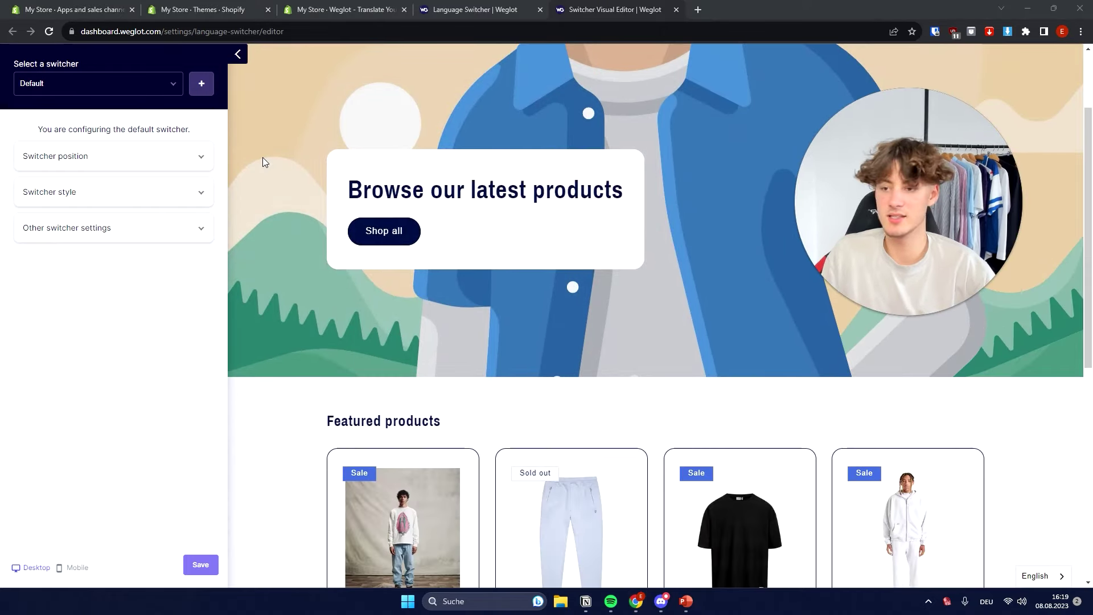
# Step: Examine the switcher selection and the position settings of the default language switcher
pyautogui.click(134, 91)
pyautogui.click(113, 87)
pyautogui.click(123, 152)
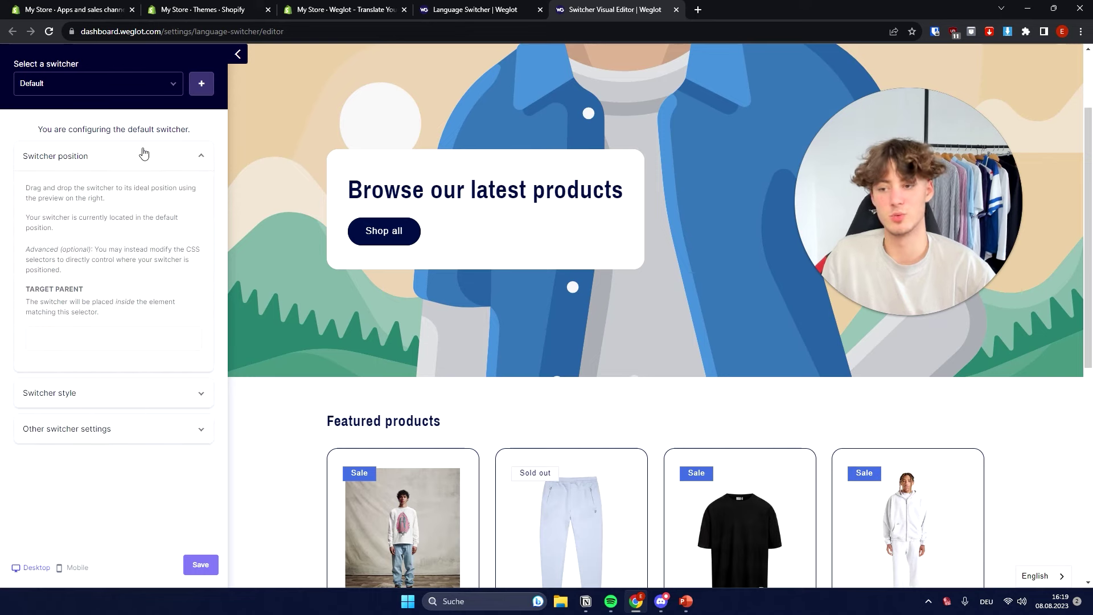
pyautogui.click(138, 156)
pyautogui.click(130, 153)
pyautogui.moveTo(191, 249); pyautogui.dragTo(181, 249)
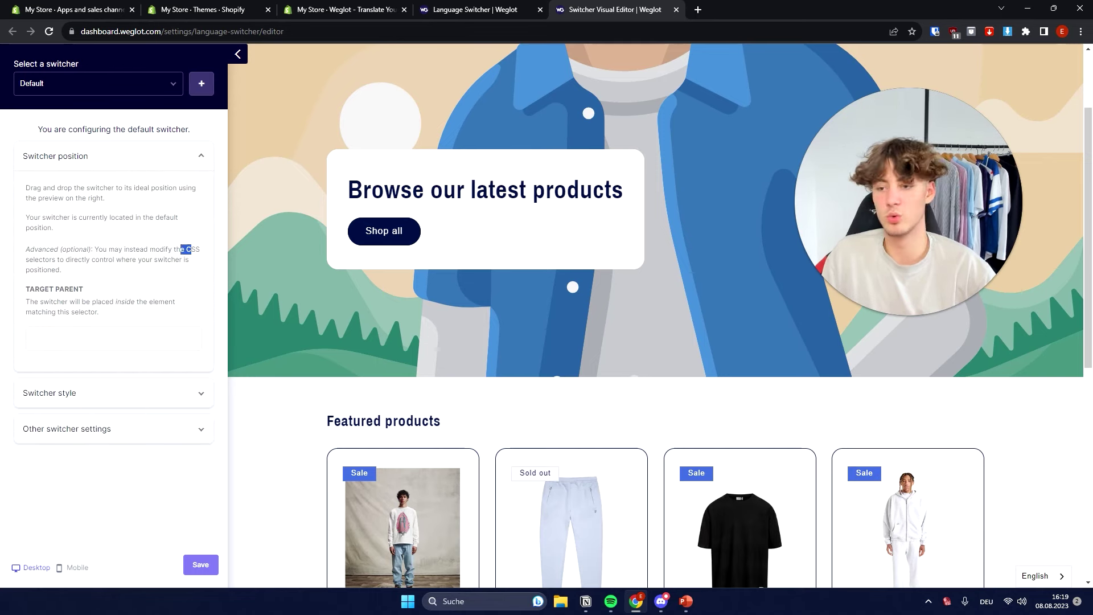
pyautogui.click(142, 157)
# Step: Apply the switcher template with the flag and the short language code EN, and save the change
pyautogui.click(86, 202)
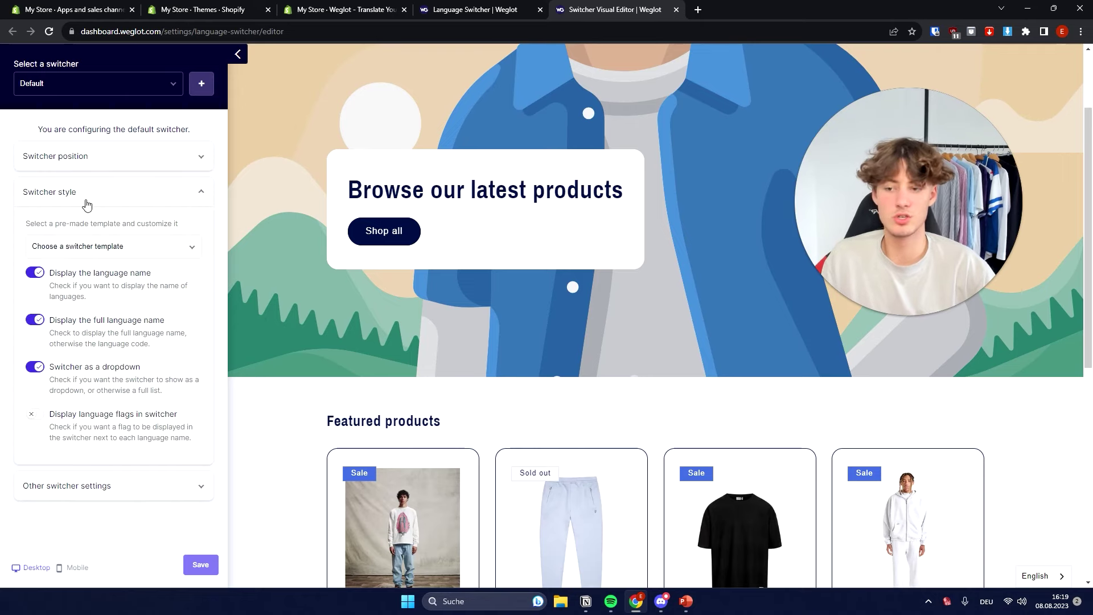
pyautogui.click(105, 247)
pyautogui.scroll(-2, 131, 405)
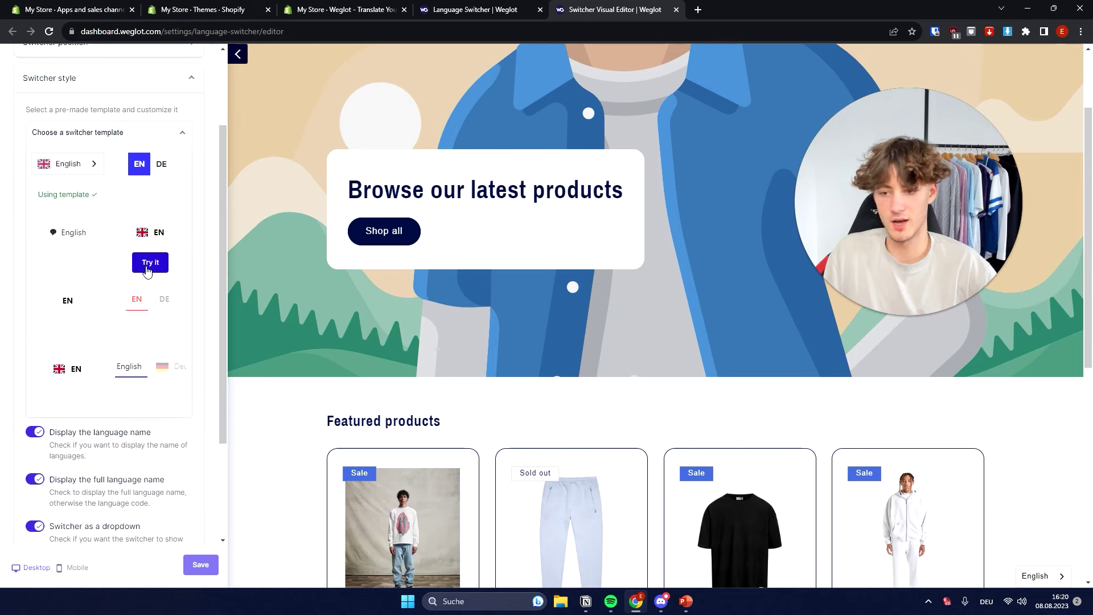
pyautogui.click(150, 263)
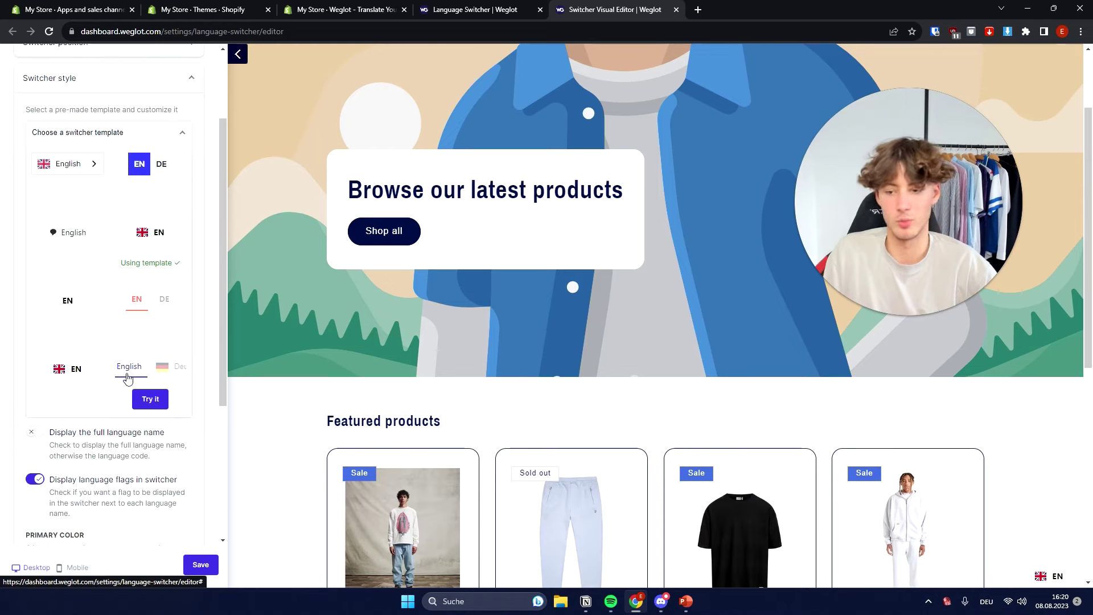
pyautogui.click(200, 564)
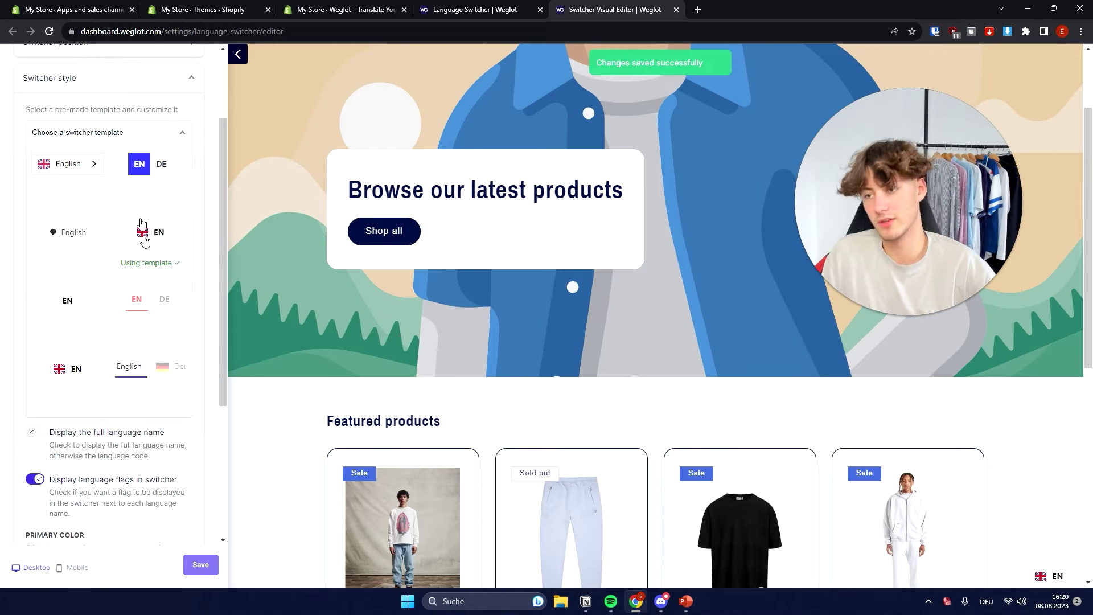
# Step: Display the full language name in the switcher and check the language options in the store preview
pyautogui.scroll(-2, 164, 135)
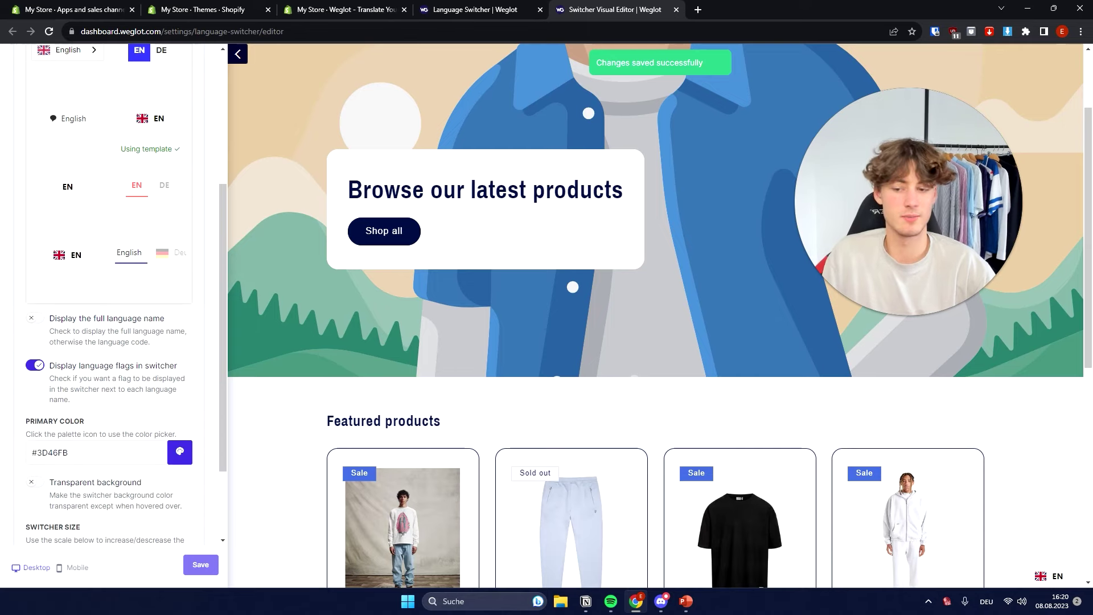
pyautogui.scroll(-1, 116, 362)
pyautogui.scroll(1, 120, 367)
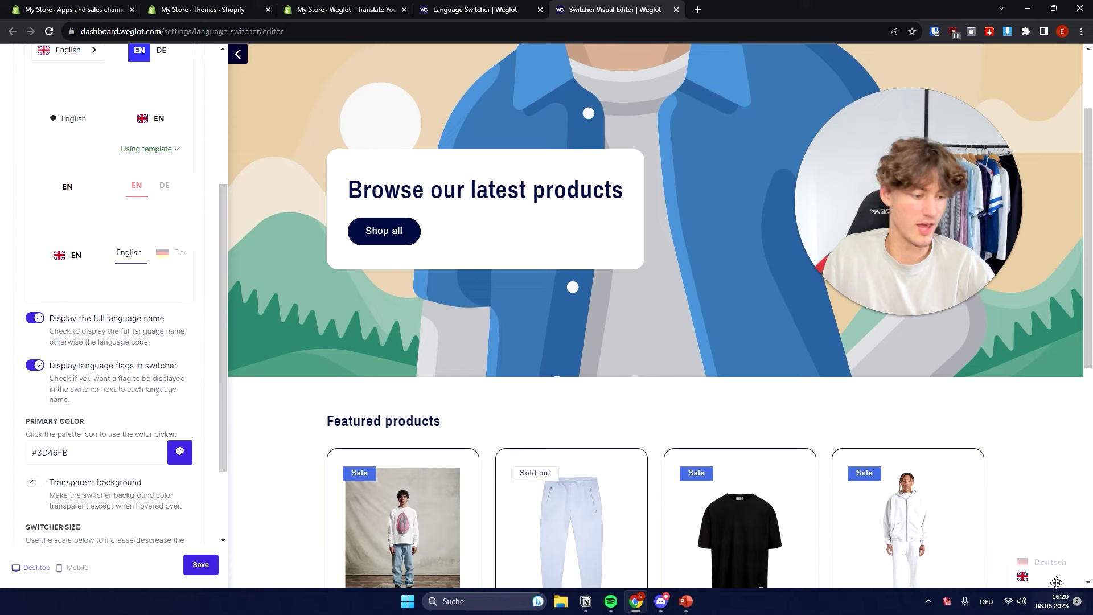
pyautogui.moveTo(1047, 578)
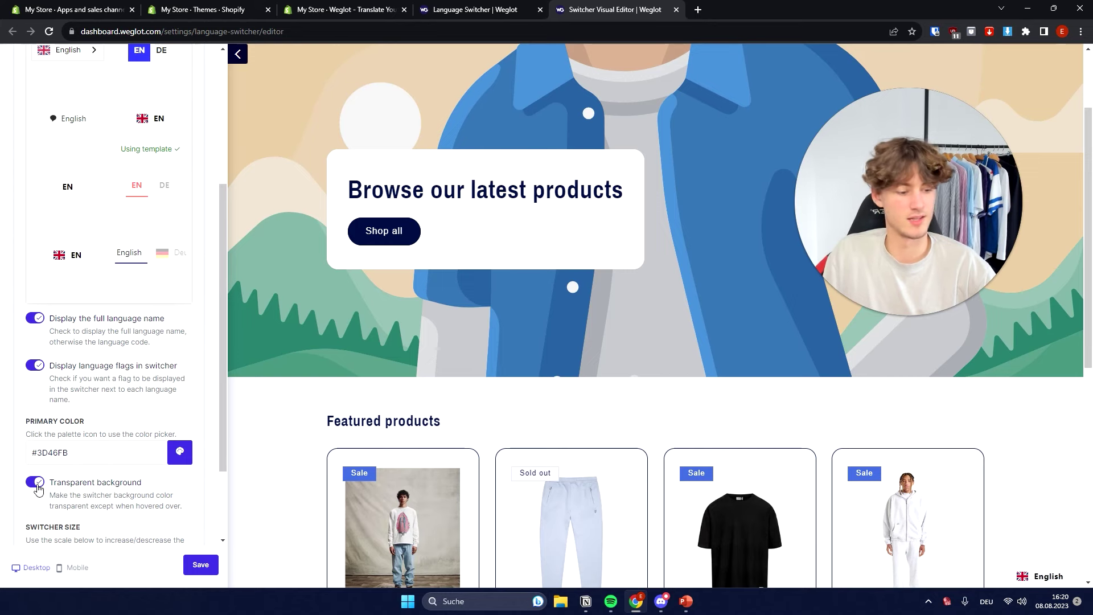
# Step: Turn off the switcher's transparent background and slightly reduce the switcher size
pyautogui.click(108, 475)
pyautogui.scroll(-2, 108, 475)
pyautogui.moveTo(108, 457)
pyautogui.mouseDown()
pyautogui.moveTo(214, 459)
pyautogui.moveTo(105, 460)
pyautogui.mouseUp()
# Step: Review the other switcher settings and enable showing the switcher only on some device screen sizes
pyautogui.click(113, 511)
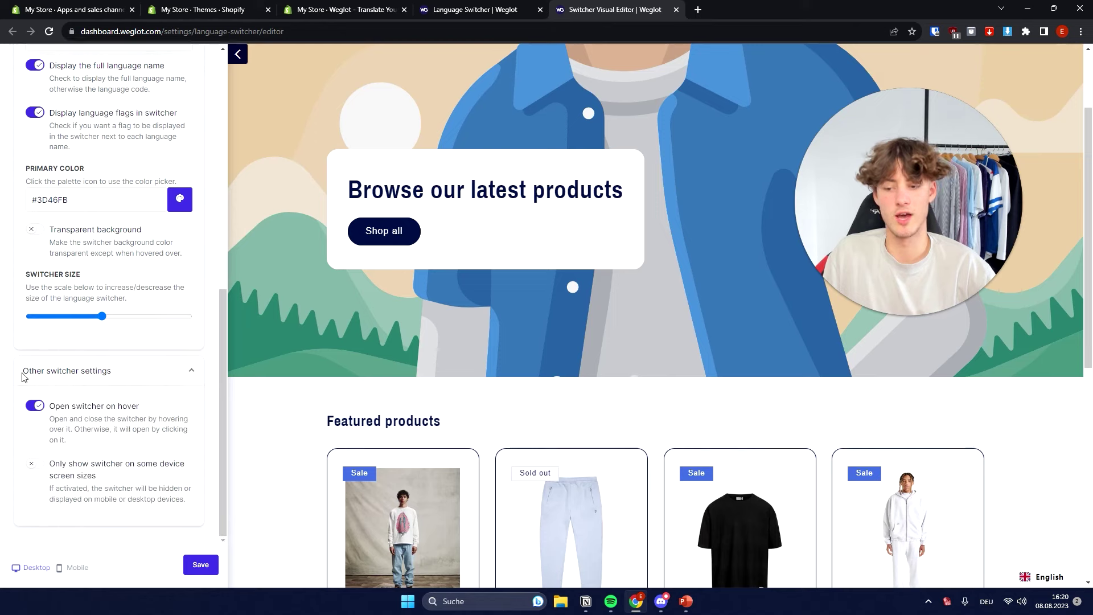
pyautogui.moveTo(117, 378); pyautogui.dragTo(147, 420)
pyautogui.click(108, 510)
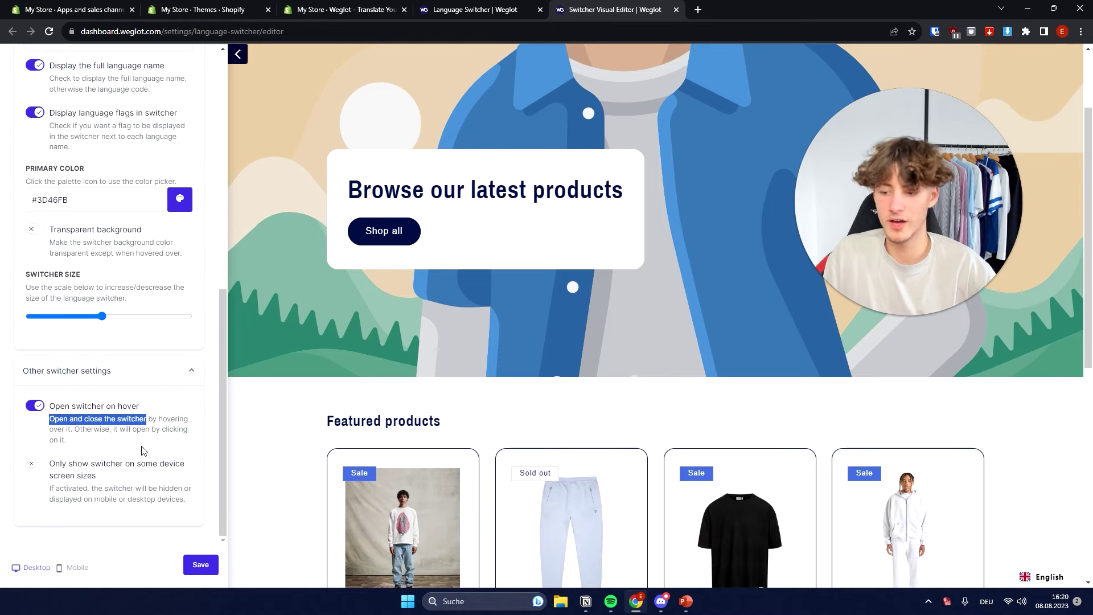
pyautogui.click(113, 476)
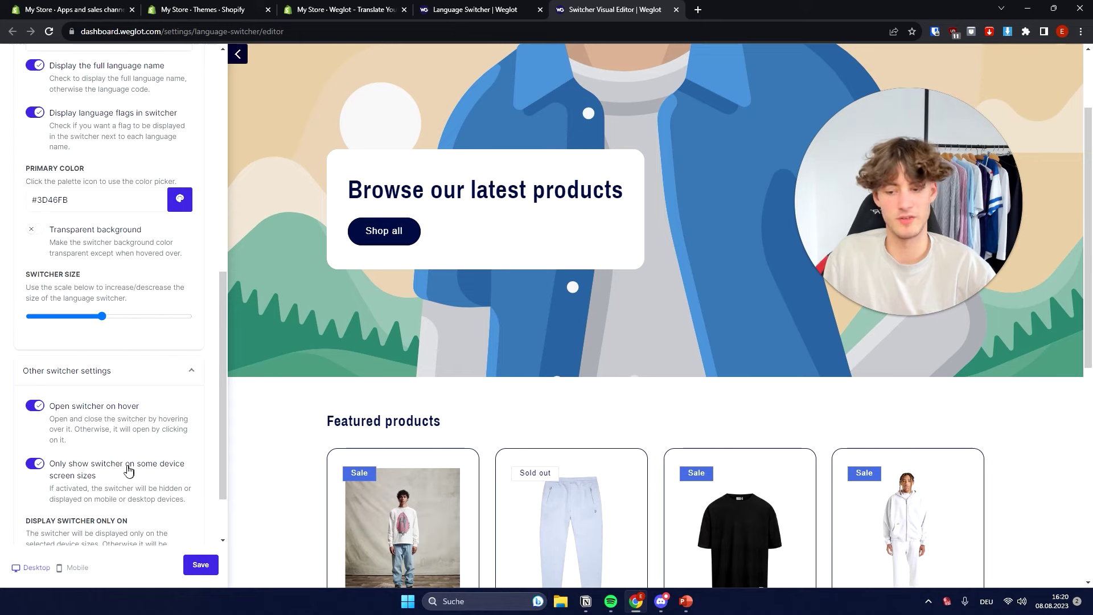
pyautogui.scroll(-1, 146, 467)
pyautogui.scroll(-1, 147, 466)
pyautogui.moveTo(127, 409)
pyautogui.mouseDown()
pyautogui.moveTo(56, 387)
pyautogui.moveTo(111, 407)
pyautogui.mouseUp()
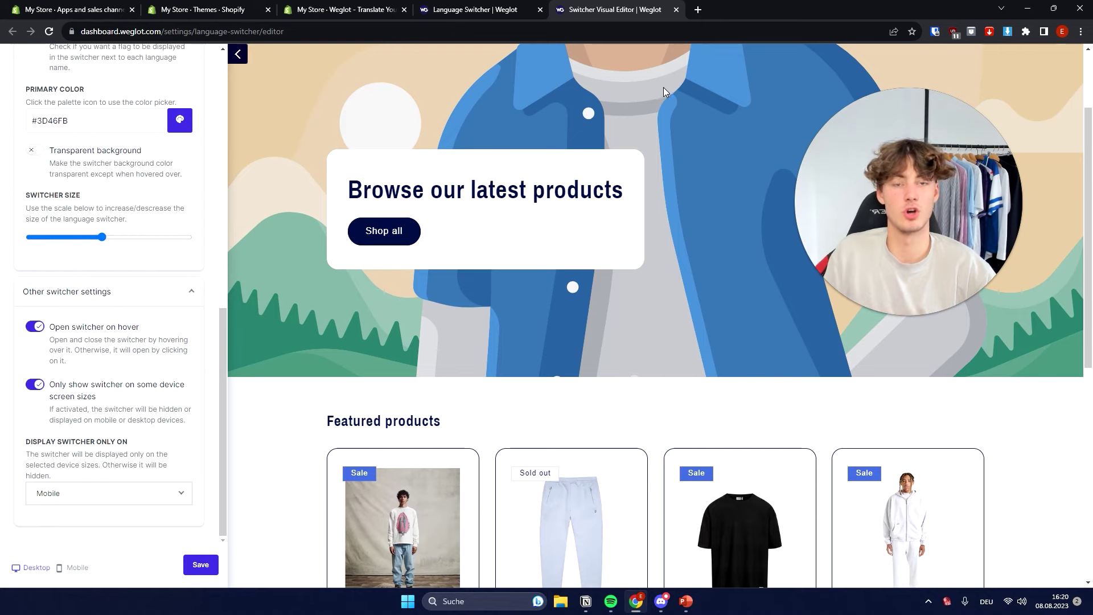
pyautogui.moveTo(921, 159); pyautogui.dragTo(599, 225)
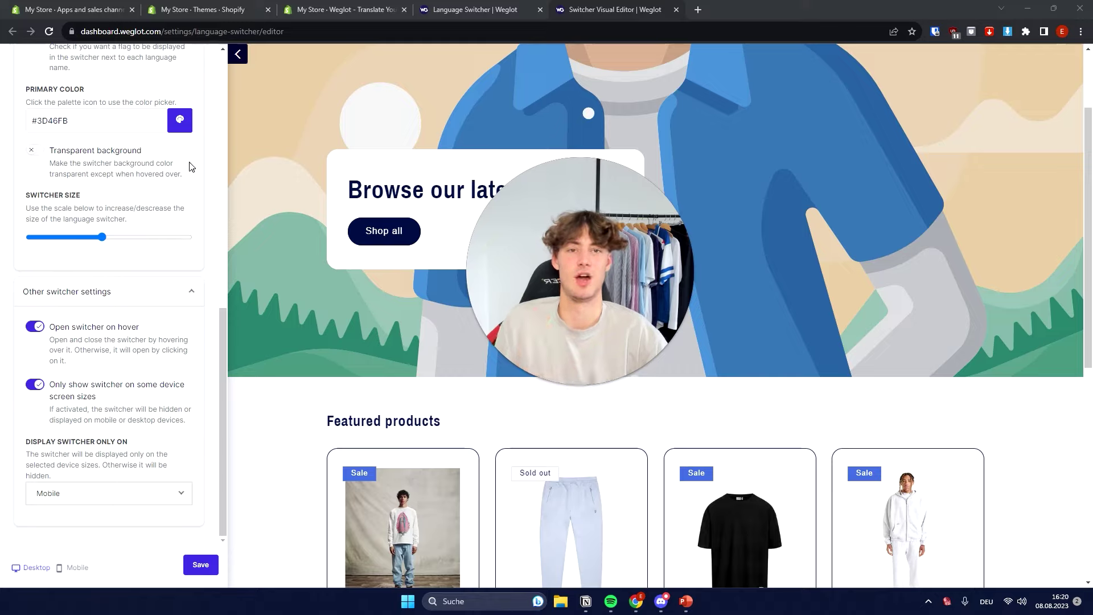